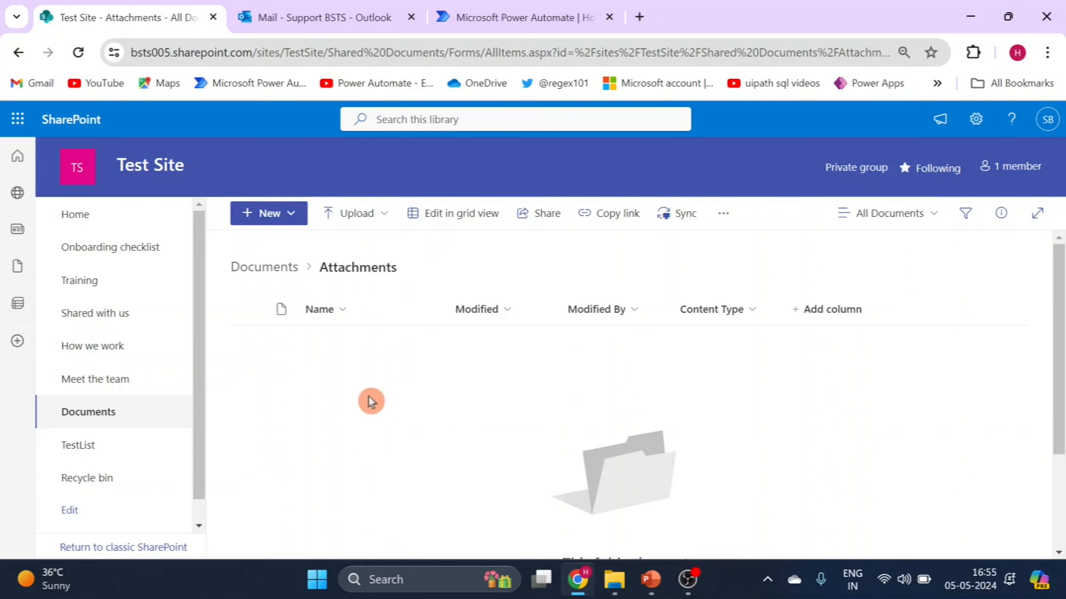
Switch to Power Automate and start a new automated cloud flow from blank in My flows
left_click(477, 10)
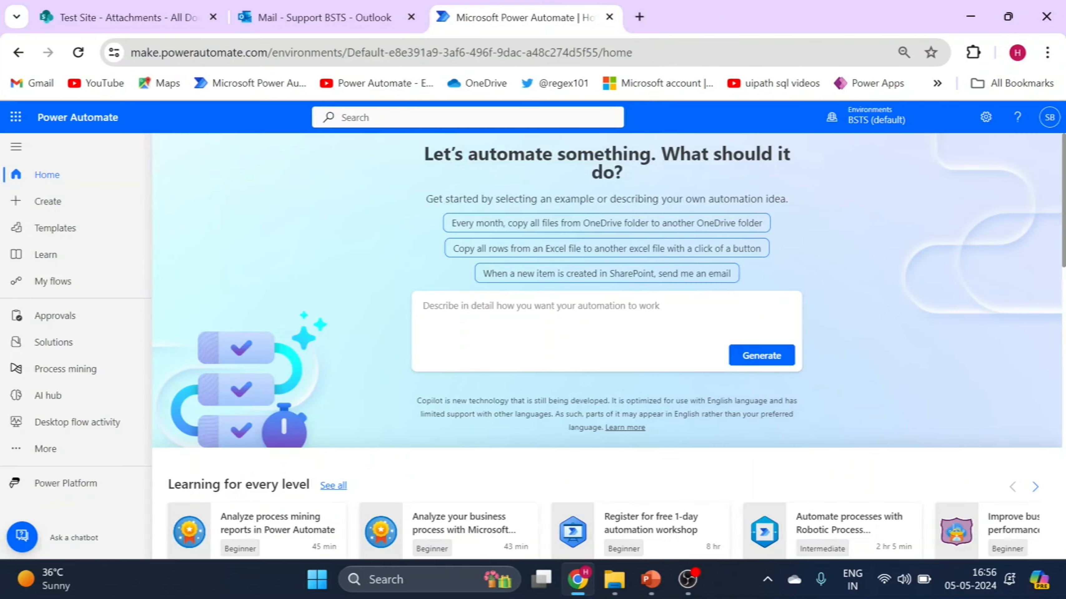
left_click(68, 289)
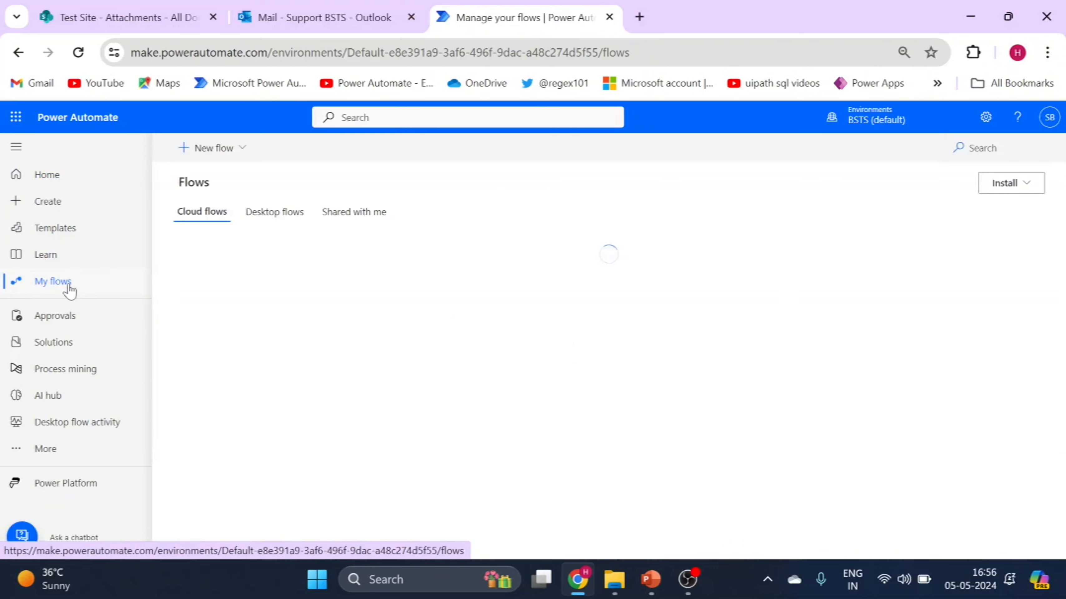
left_click(216, 147)
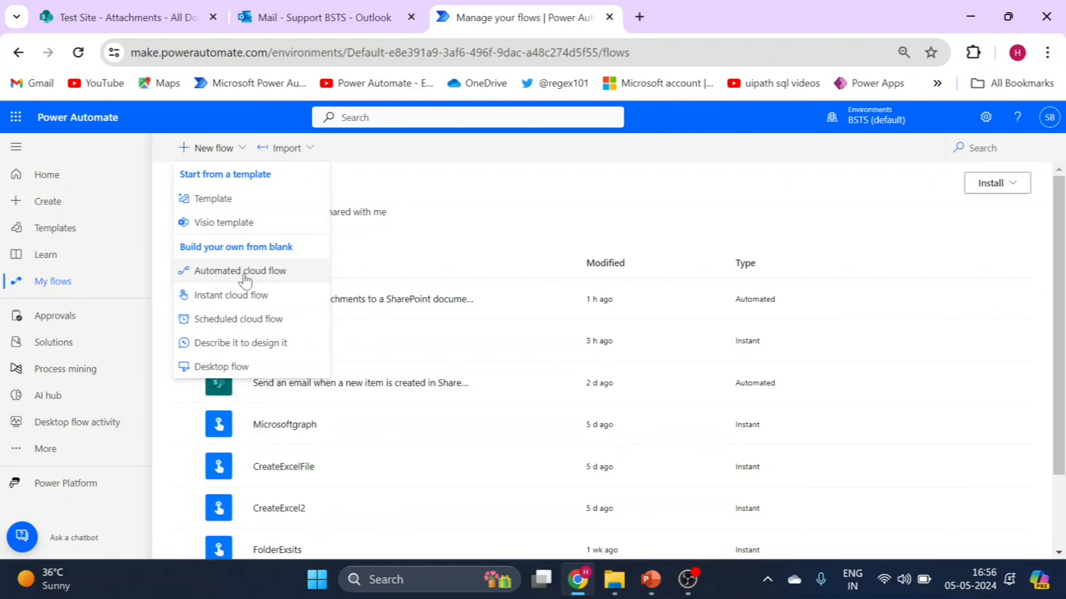
left_click(253, 280)
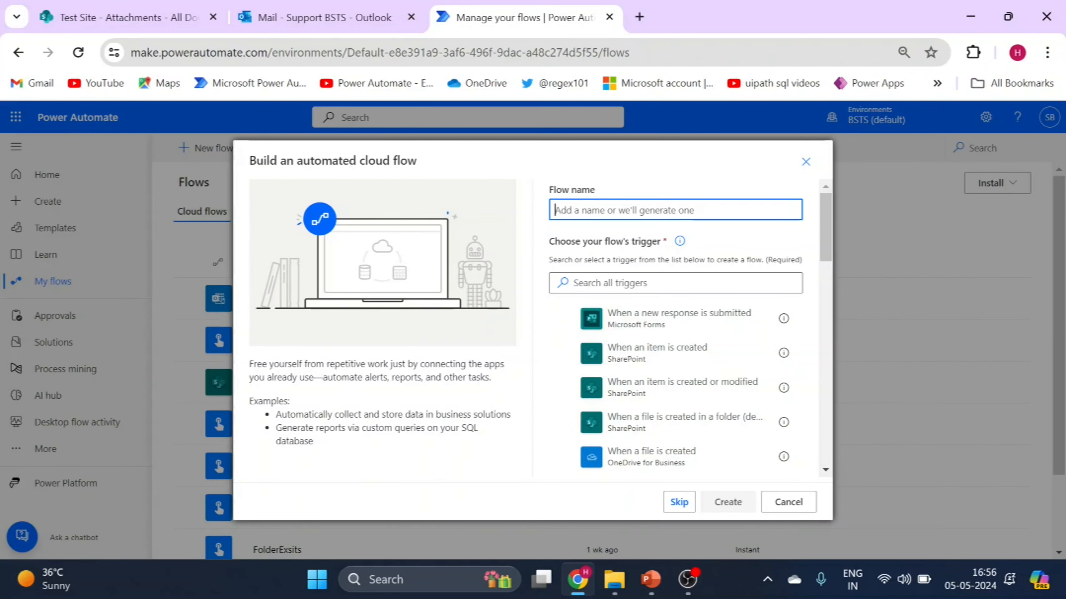
Name the new flow SaveAttachments
type("SaveAtt")
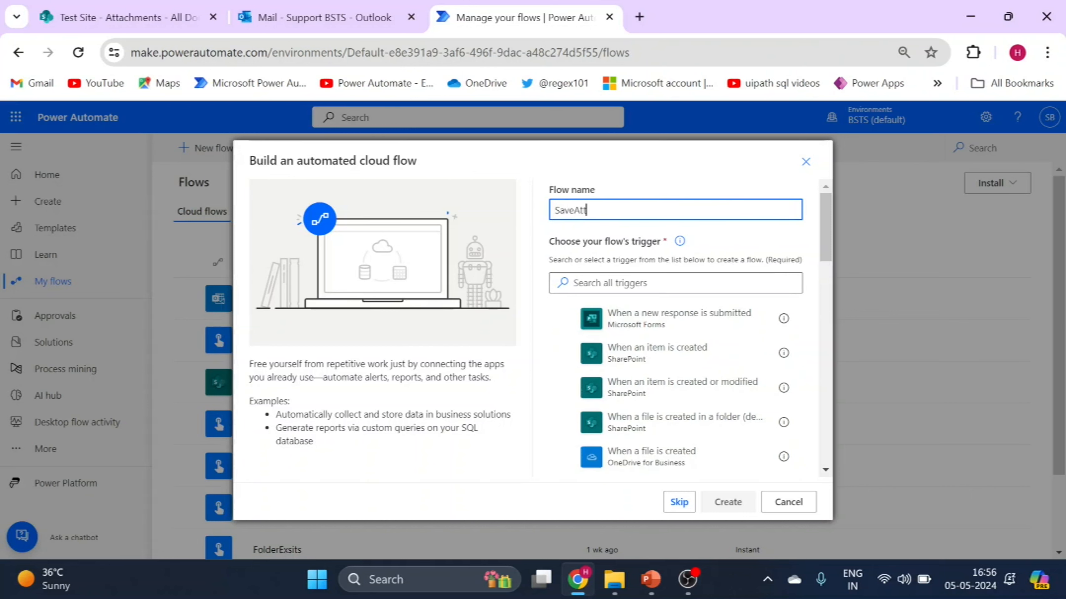
type("achments")
Find the Office 365 Outlook trigger "When a new email arrives (V3)" and create the flow with it
left_click(609, 286)
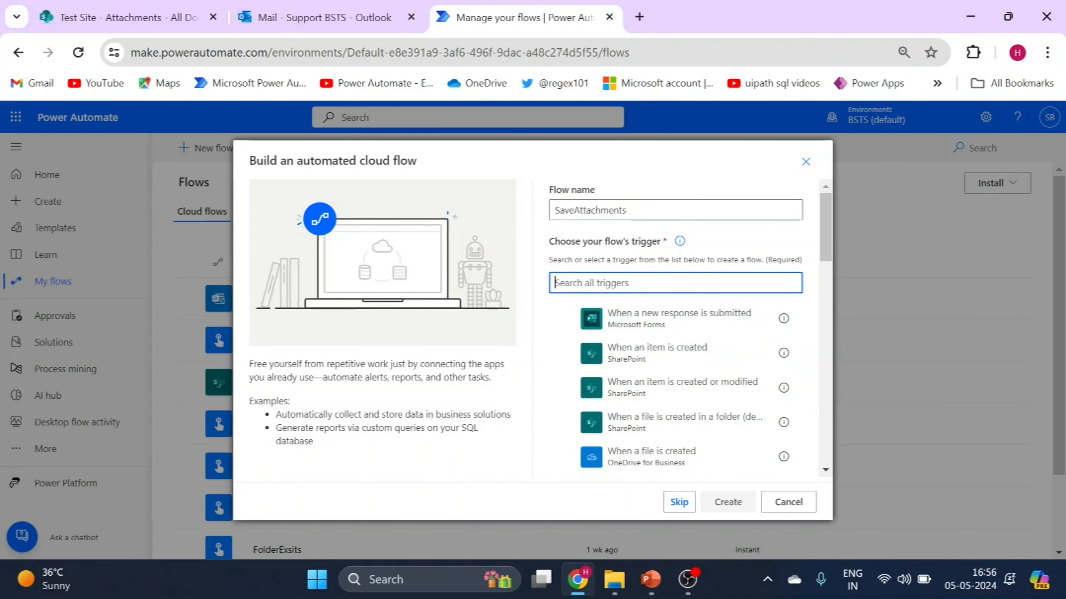
type("When new")
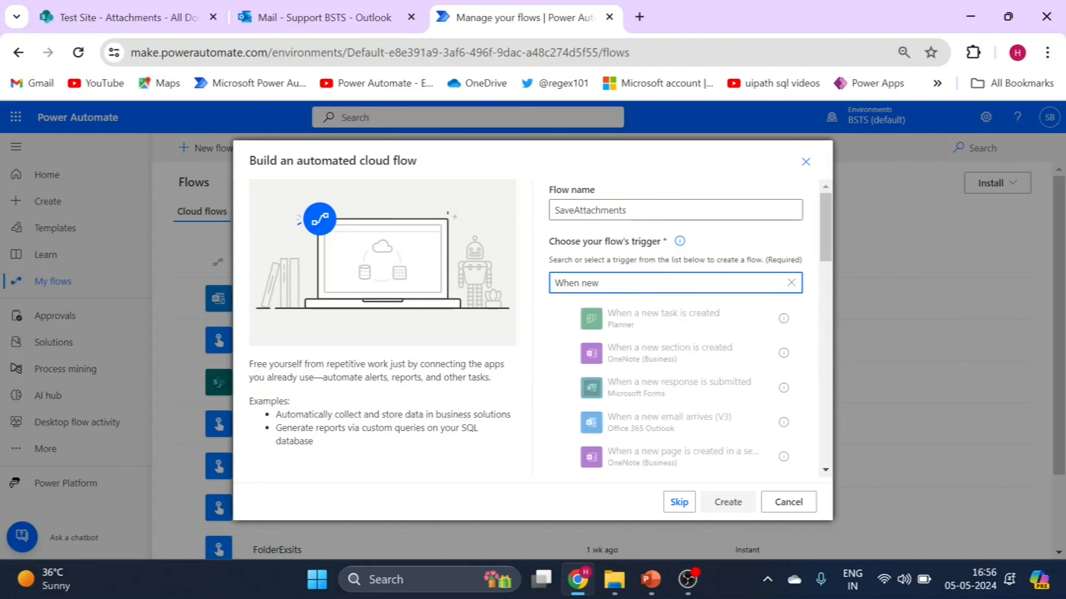
type("  email")
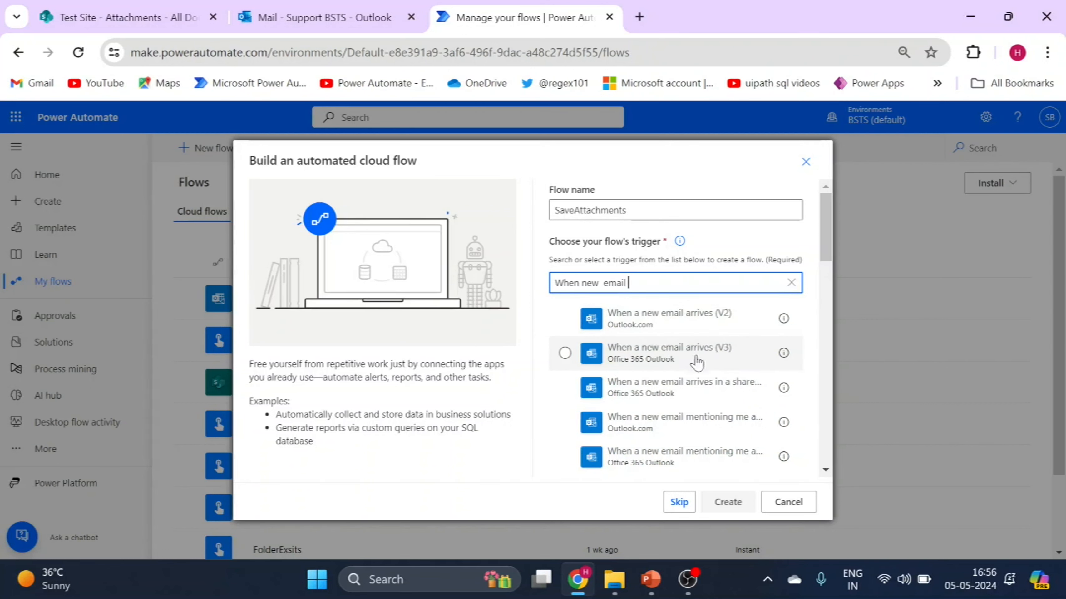
left_click(646, 364)
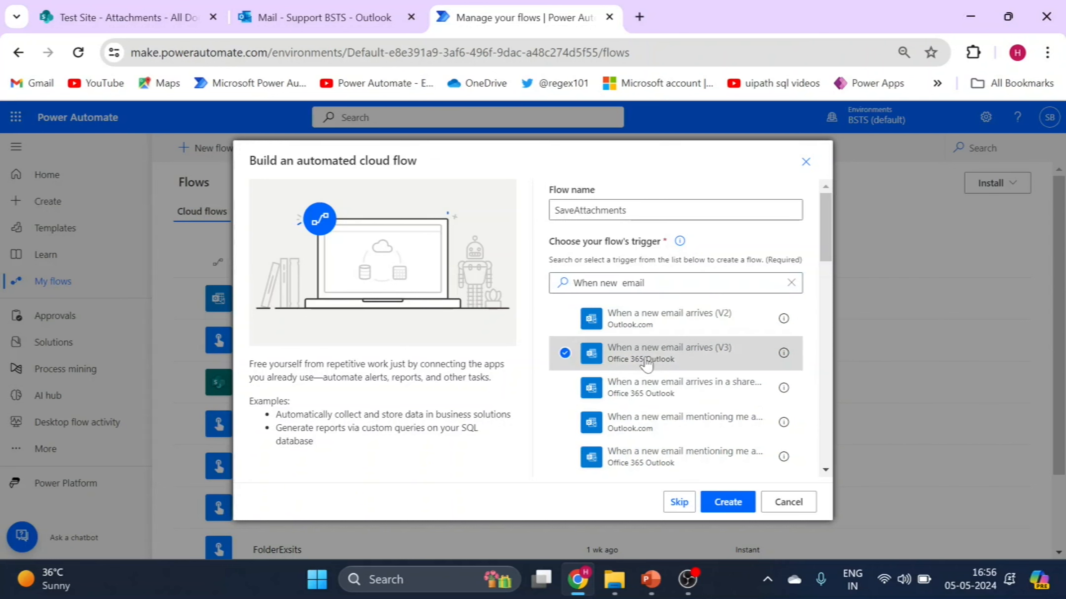
left_click(726, 502)
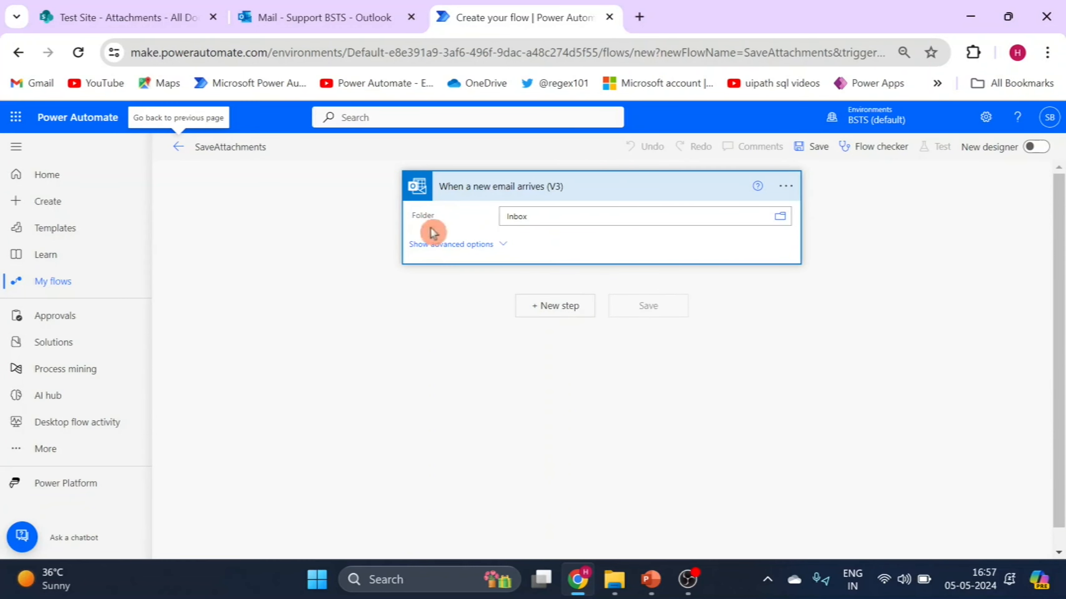
In the email trigger's advanced options, set Include Attachments to Yes and choose a value for Only with Attachments
scroll(433, 231, "down", 1)
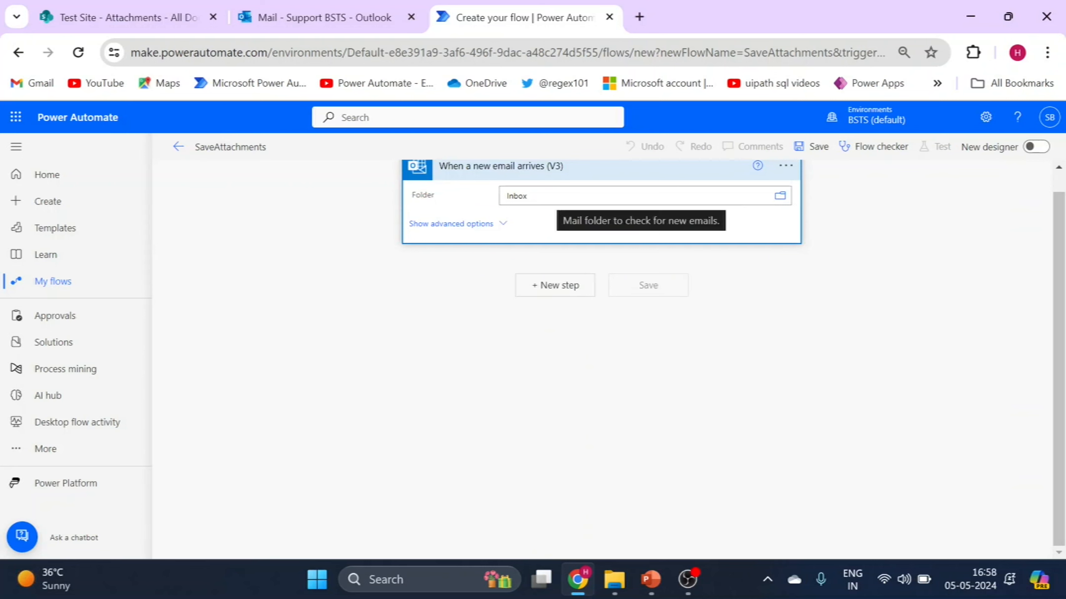
left_click(456, 230)
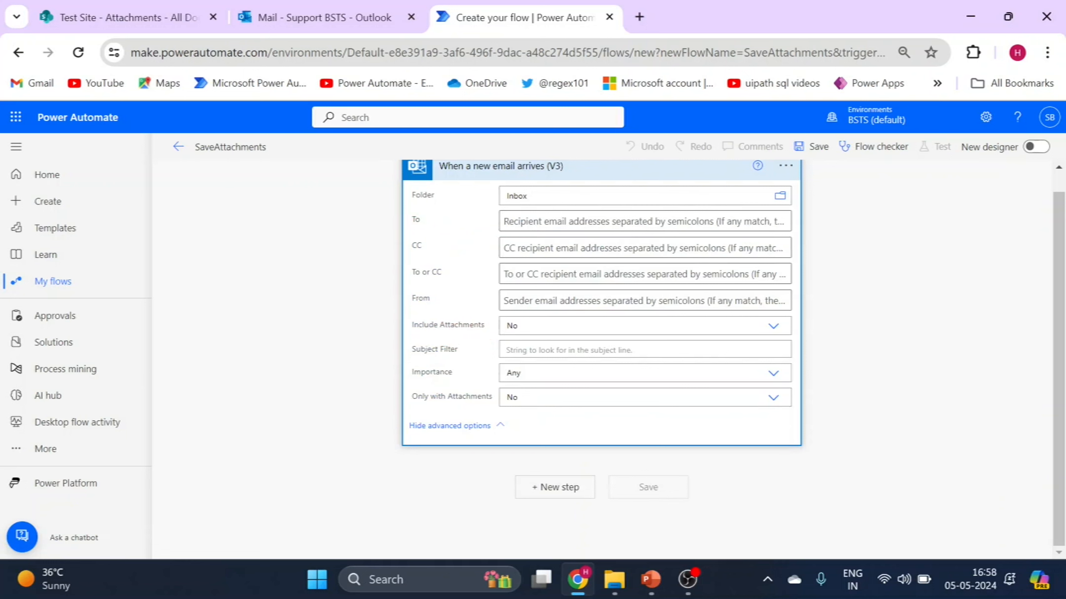
left_click(518, 326)
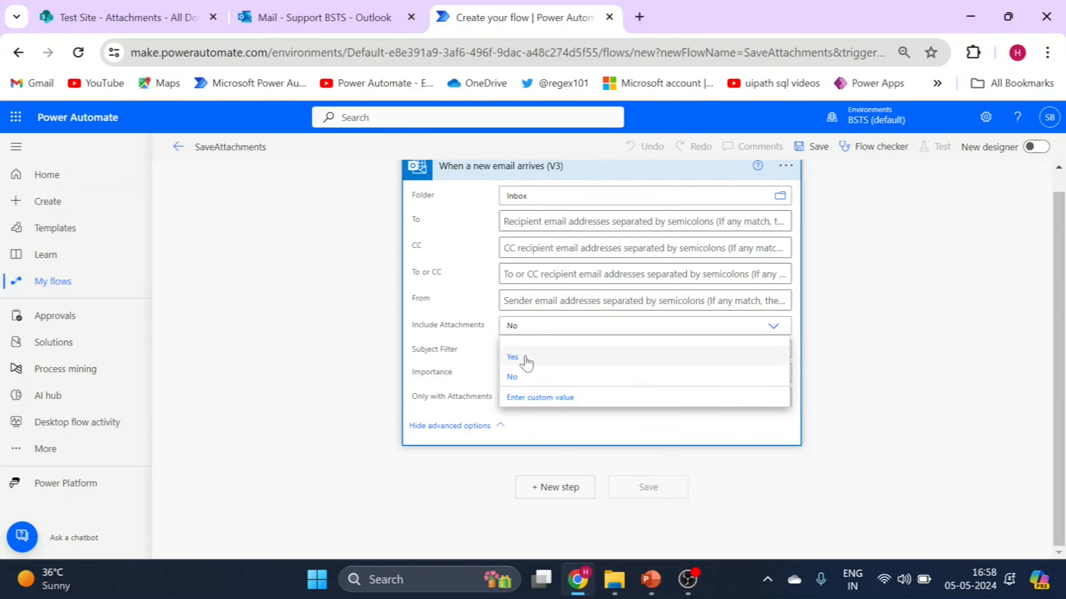
left_click(513, 357)
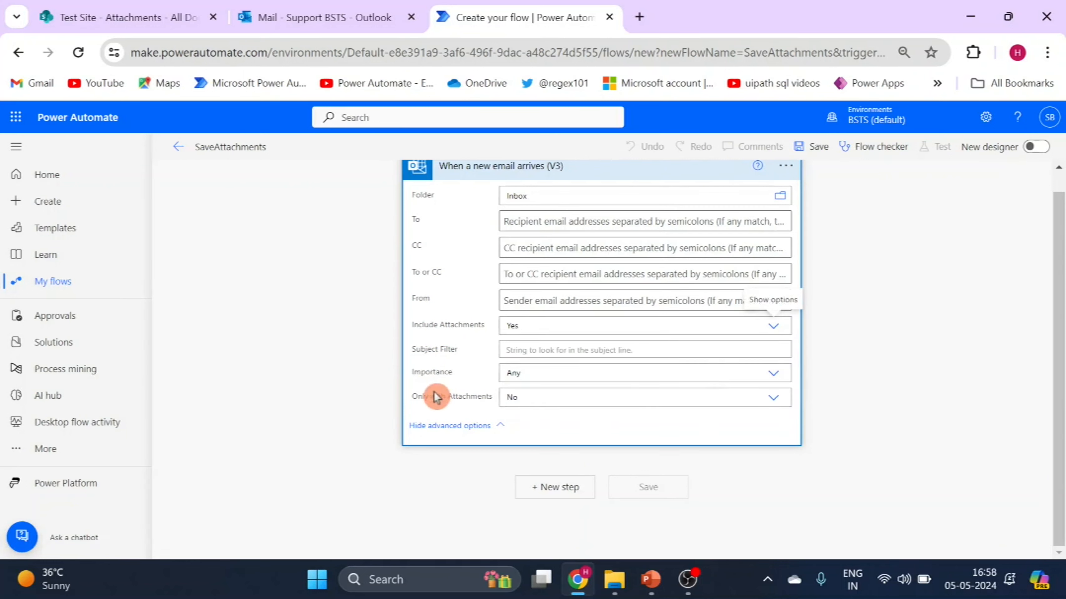
left_click(776, 404)
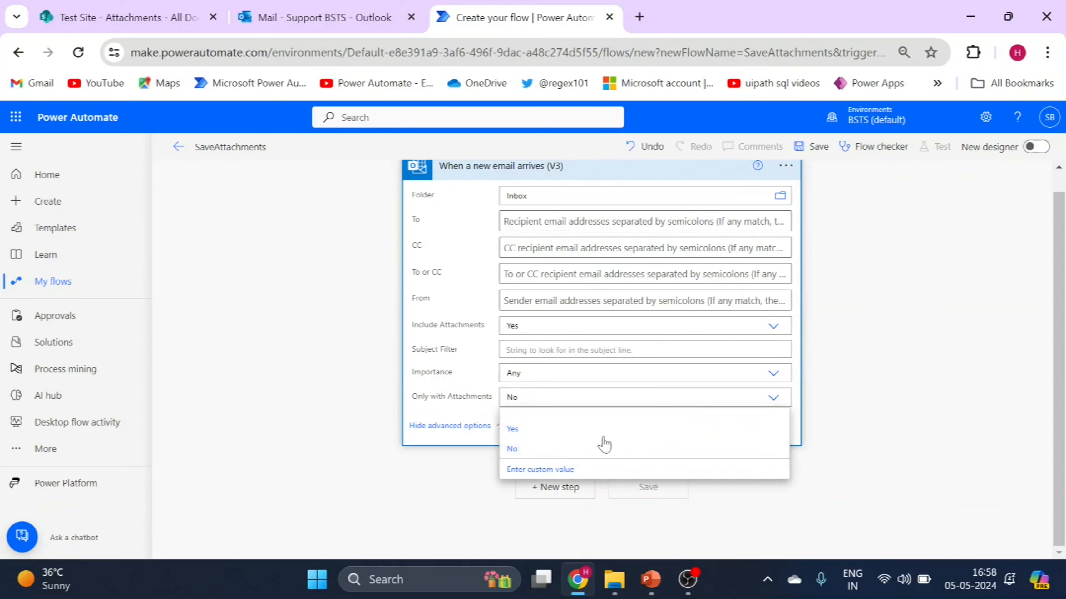
left_click(596, 444)
Add the Office 365 Outlook action Get Attachment (V2) as the step following the email trigger
left_click(573, 484)
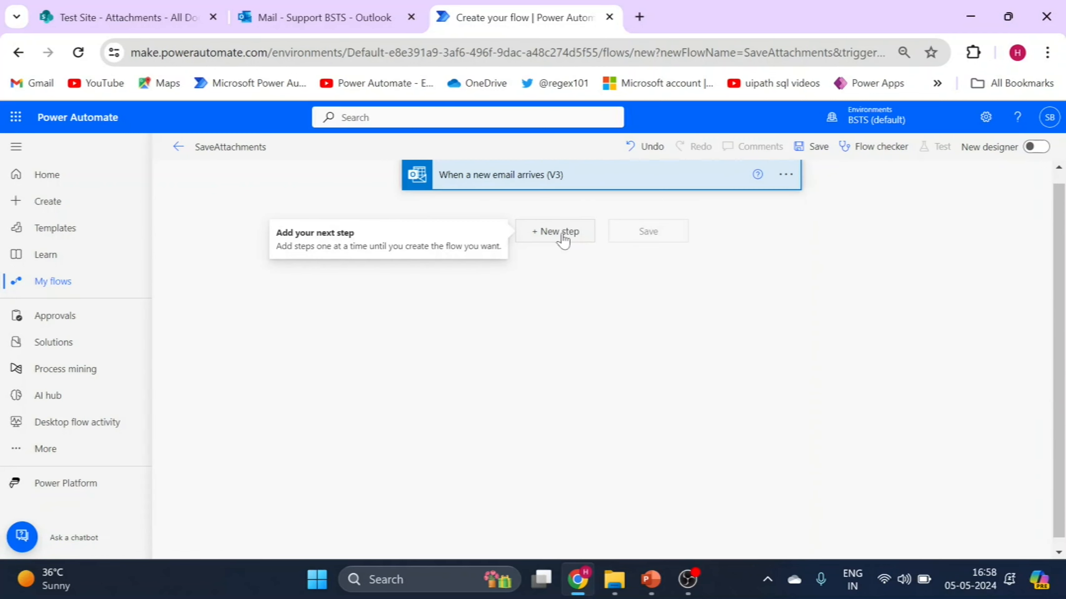
left_click(560, 233)
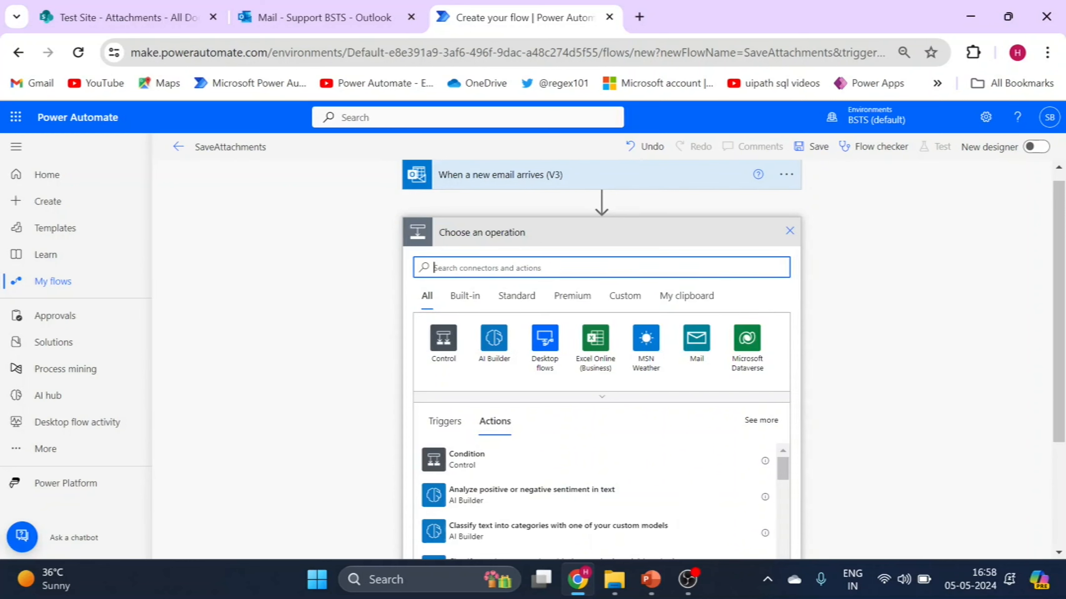
type("Get")
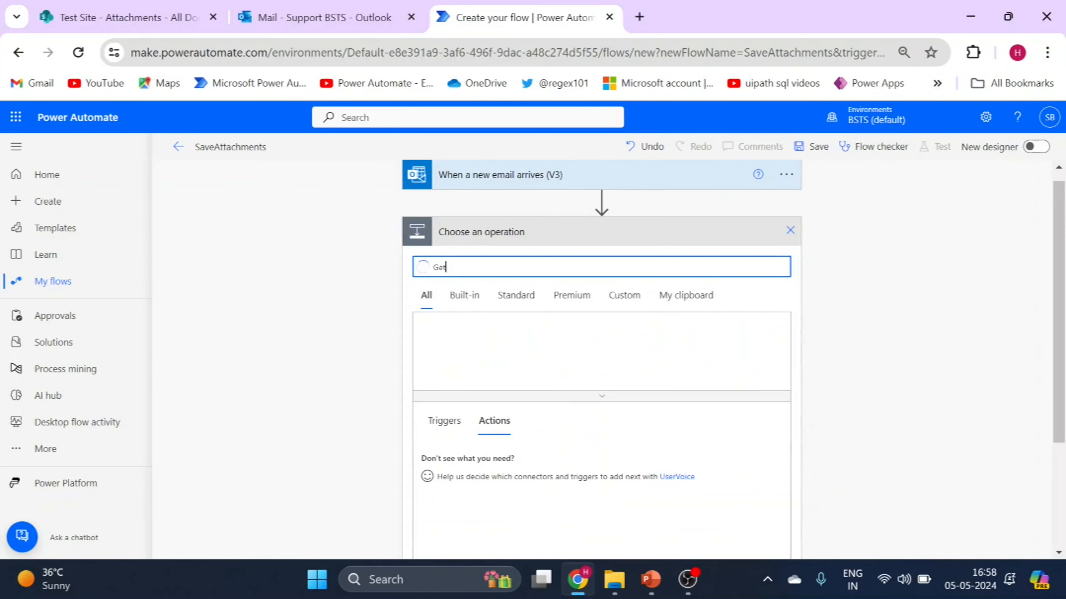
type(" aate")
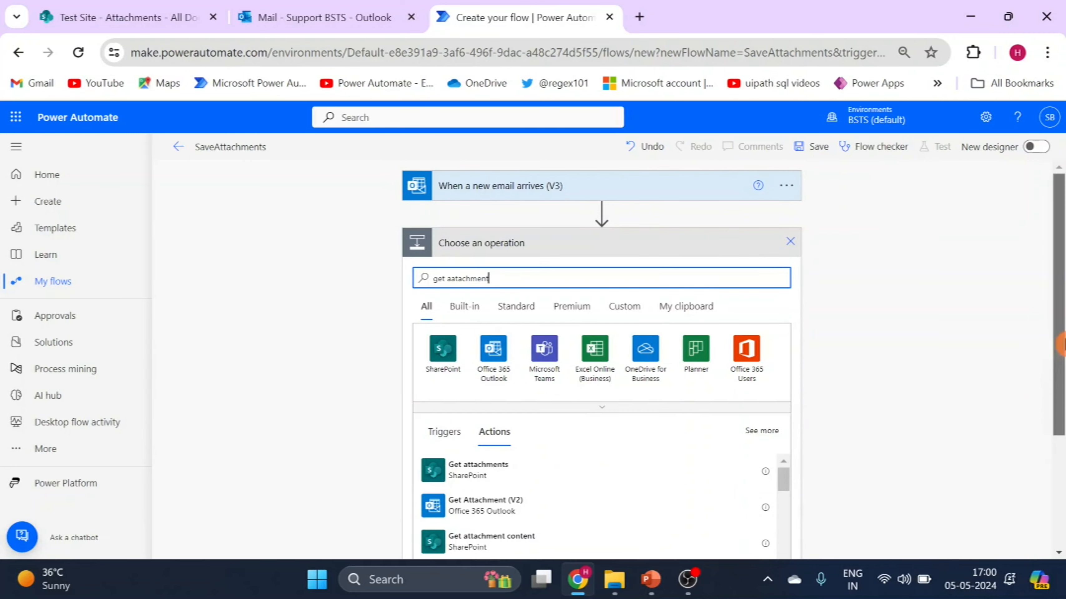
scroll(1062, 384, "down", 1)
scroll(1063, 384, "down", 3)
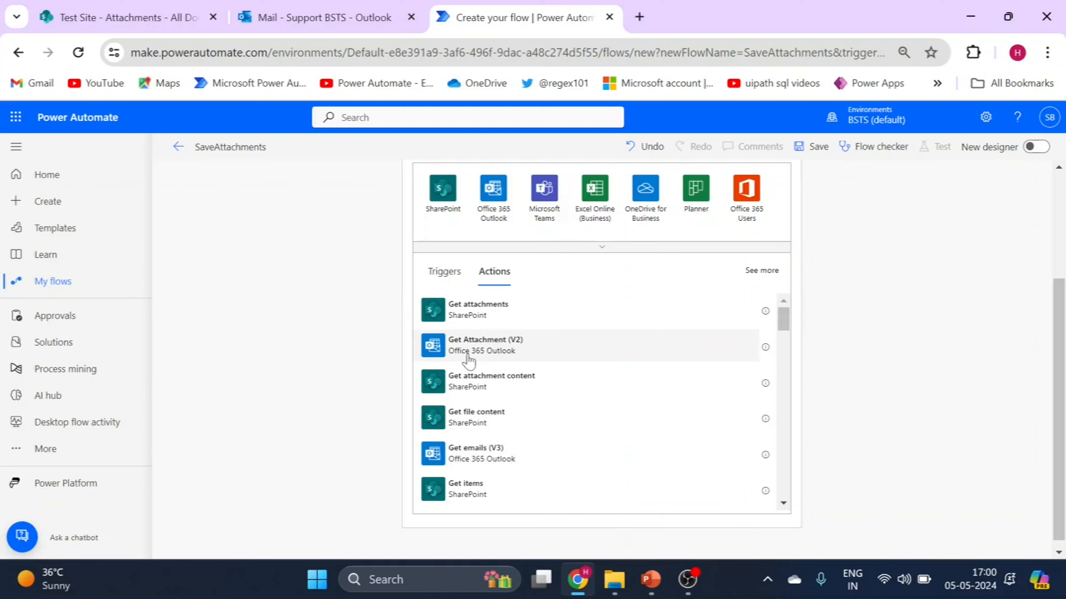
left_click(511, 355)
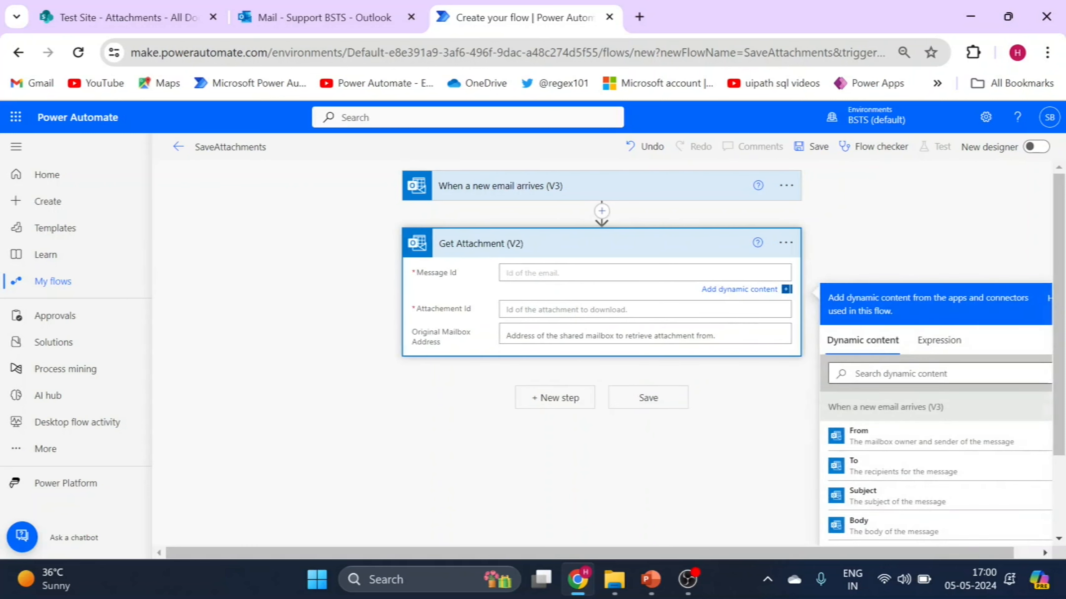
Fill Get Attachment (V2) with the trigger's dynamic values: Message Id for the message and Attachments Attachment Id for the attachment
type("message")
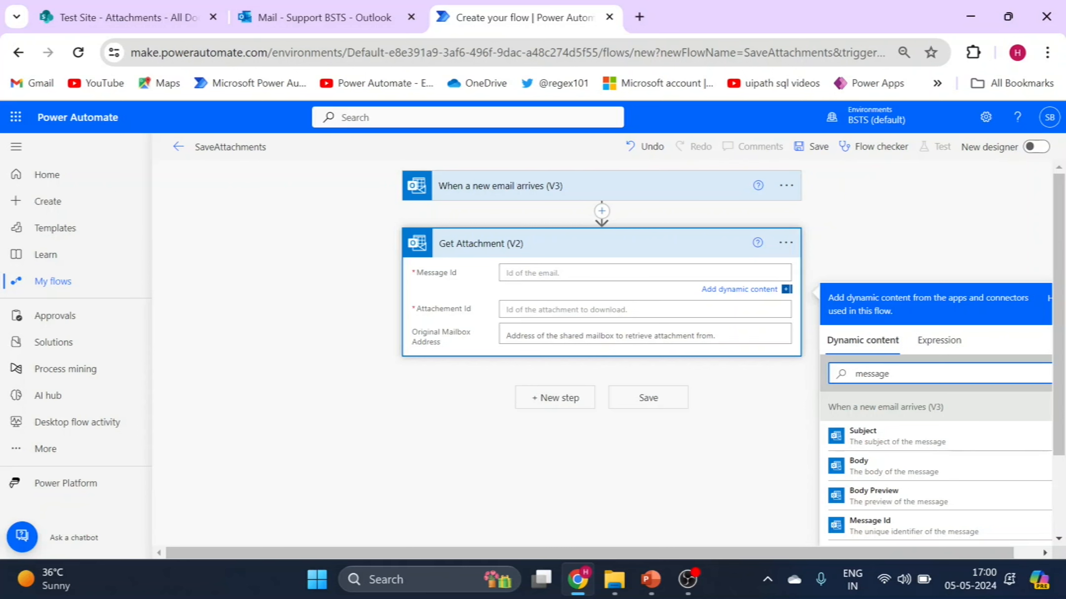
left_click_drag(1061, 337, 1064, 394)
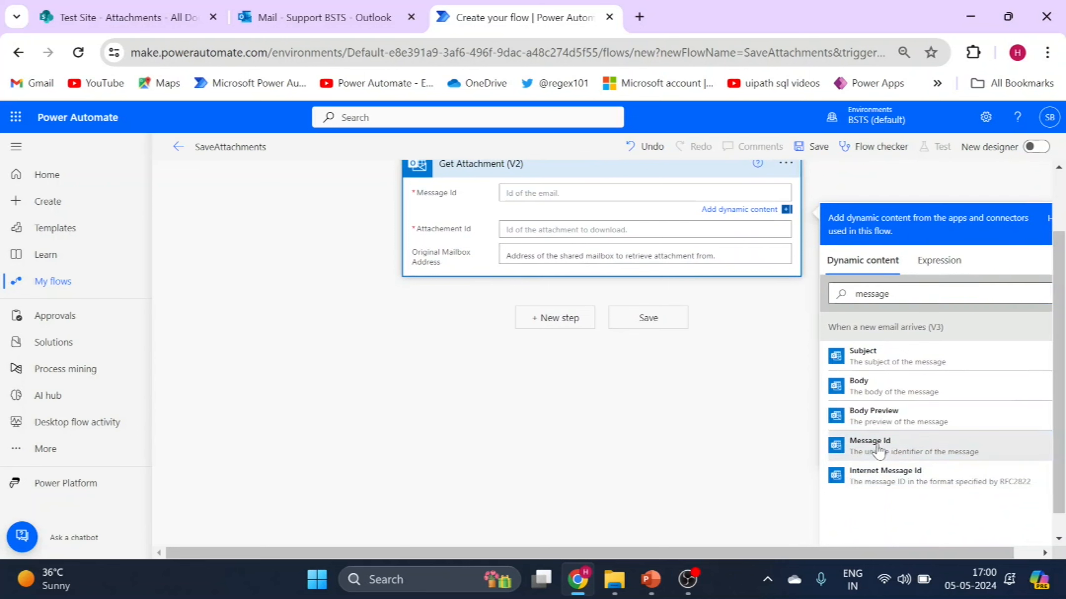
left_click(891, 445)
left_click(615, 234)
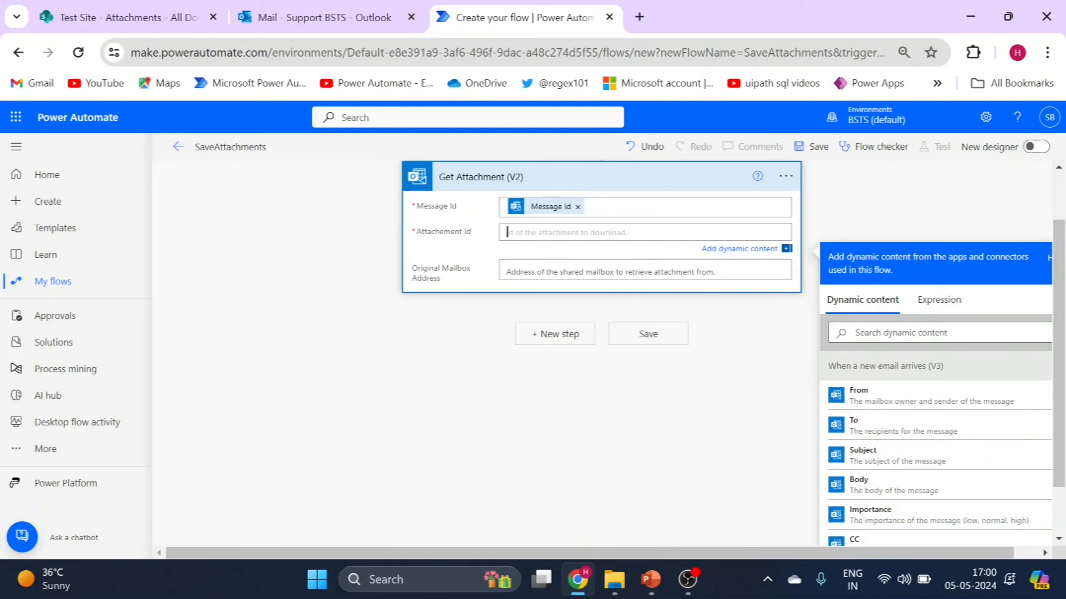
left_click(901, 333)
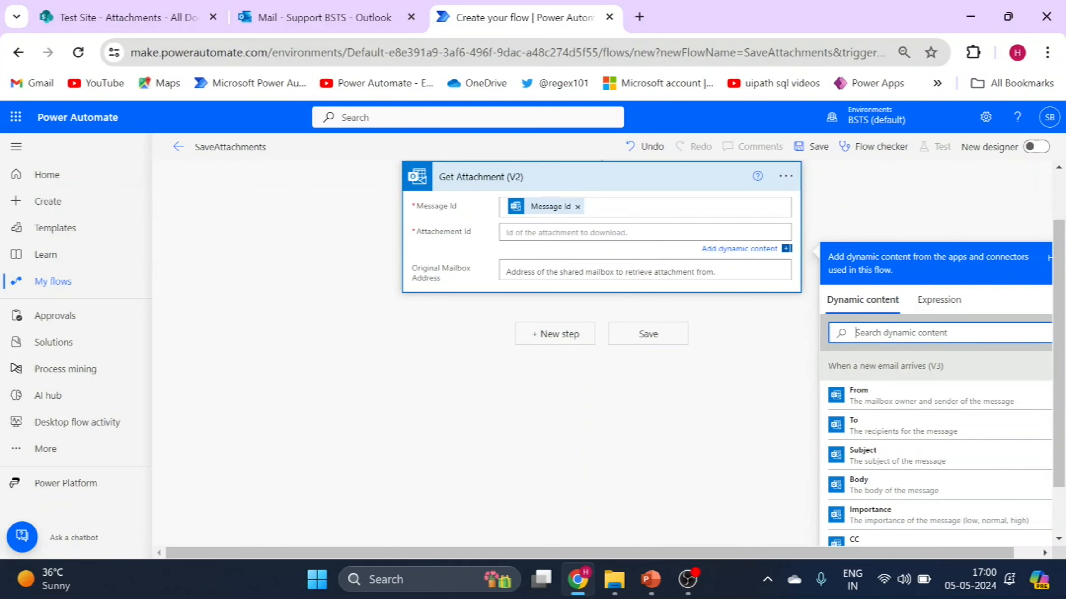
type("att")
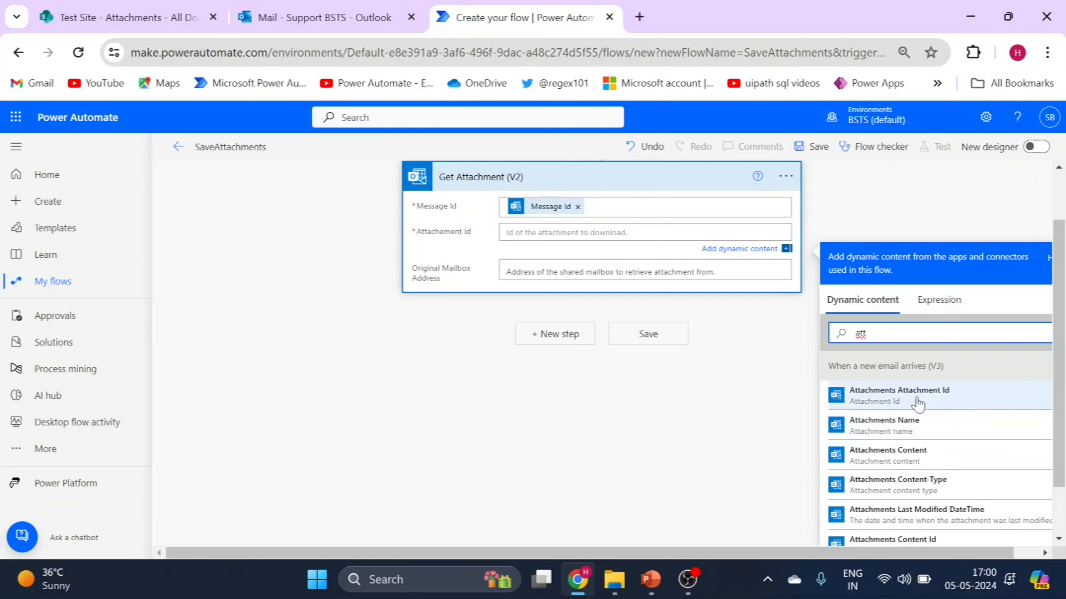
left_click(917, 396)
left_click(437, 319)
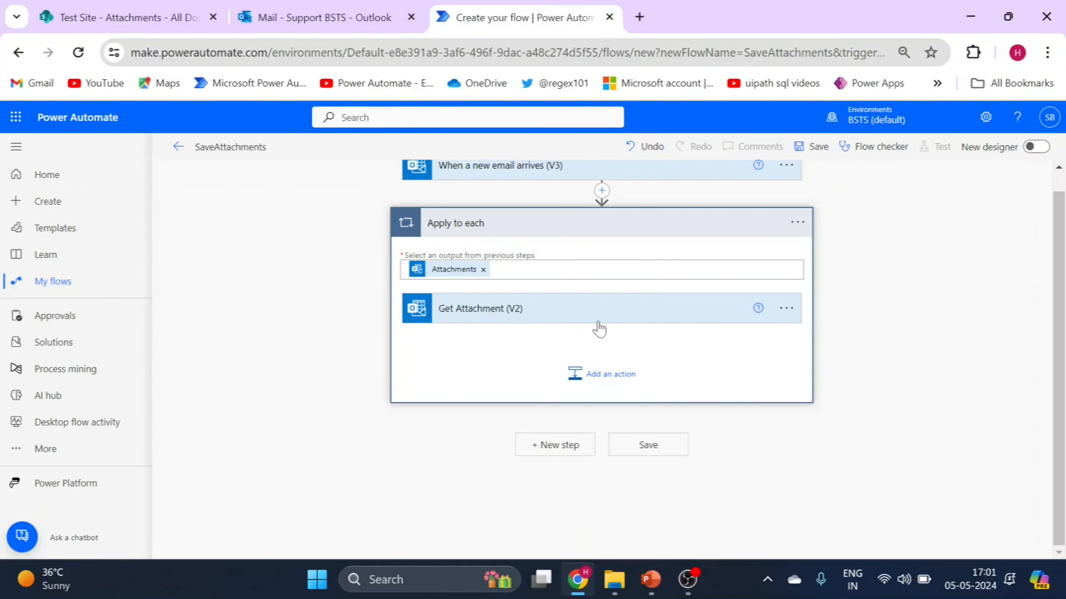
Add the SharePoint action Create file inside the Apply to each loop, following Get Attachment (V2)
left_click(595, 382)
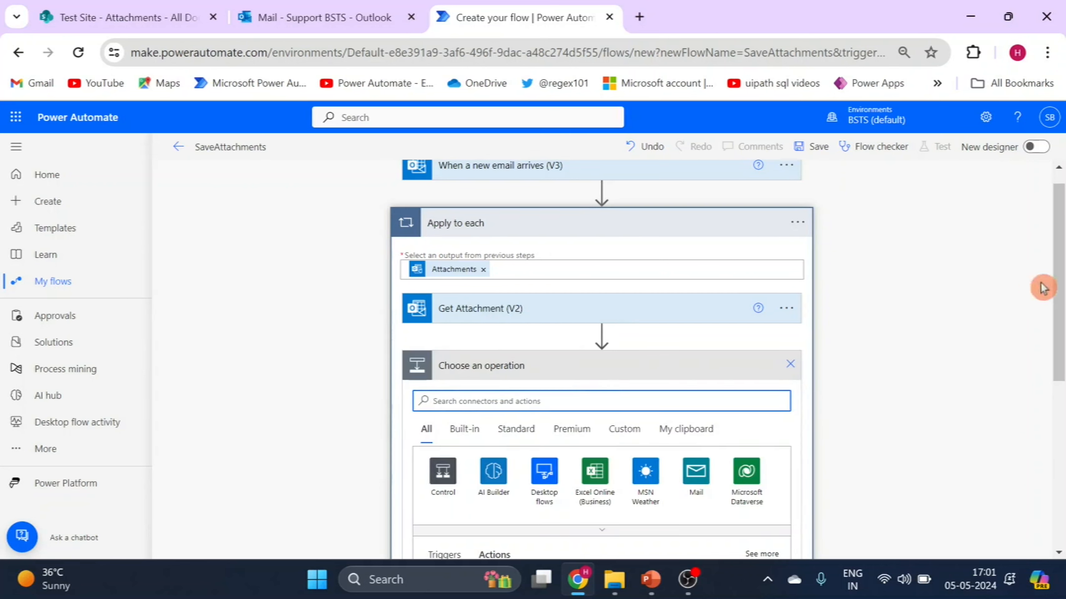
scroll(1043, 285, "down", 2)
type("create ")
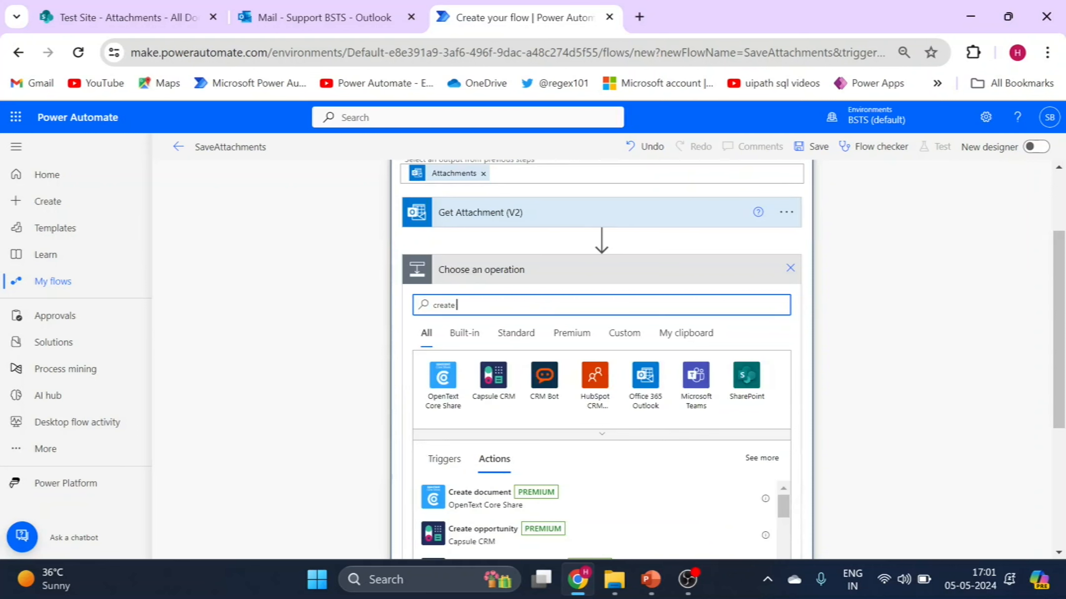
type("file")
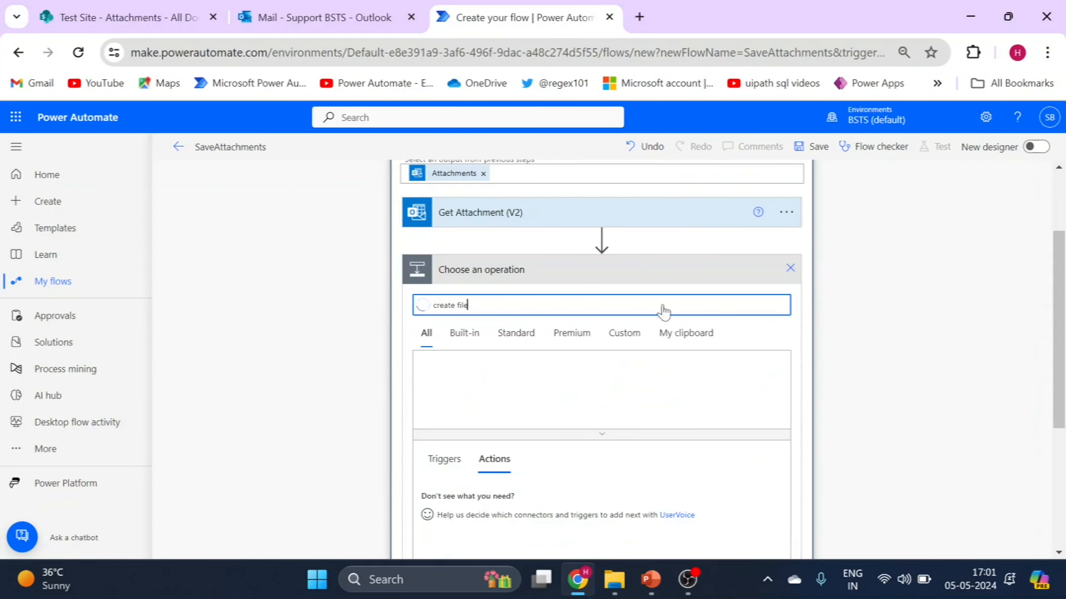
left_click_drag(1054, 300, 1058, 374)
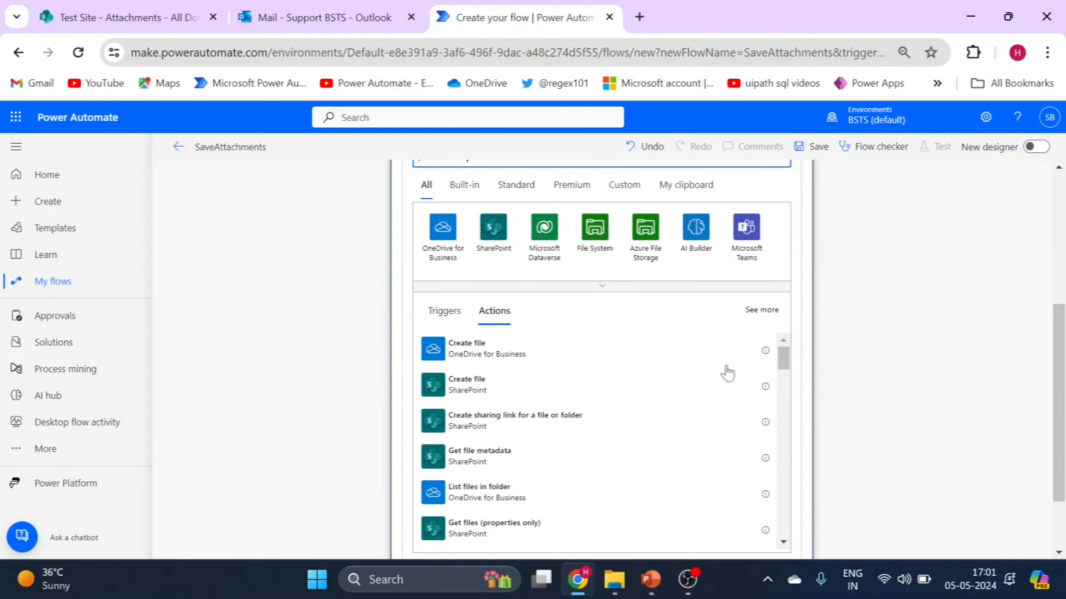
left_click(472, 393)
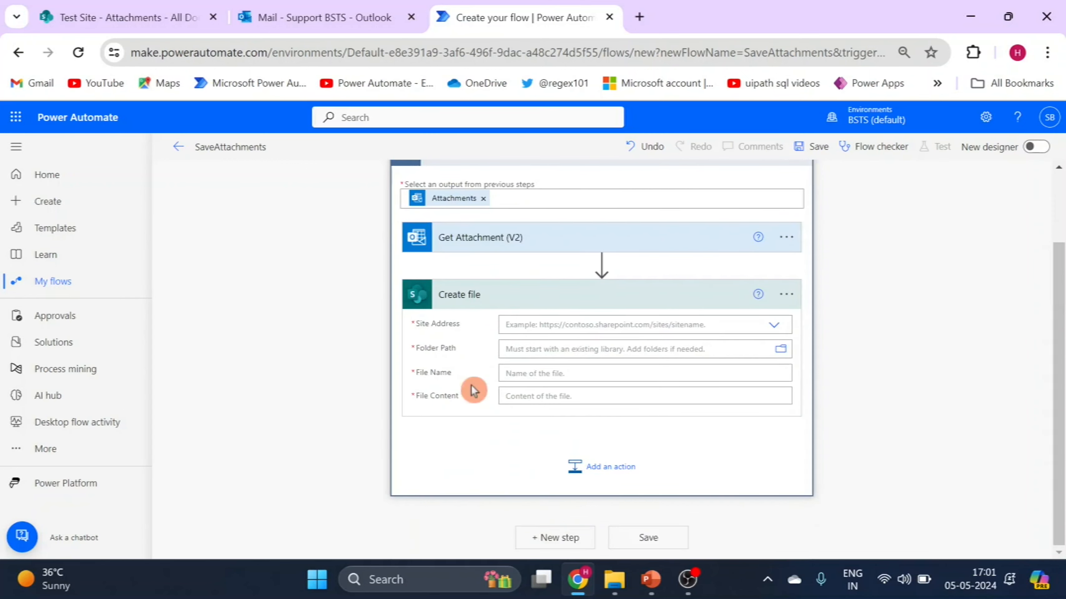
Point the Create file action to the Test Site address and the folder path /Shared Documents/Attachments
left_click(774, 327)
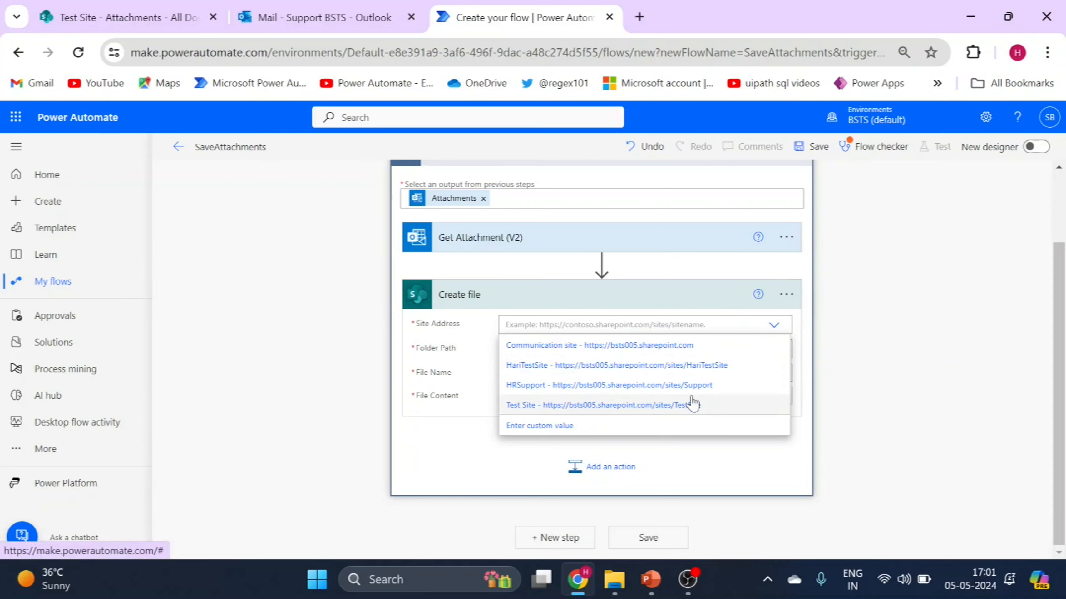
left_click(691, 412)
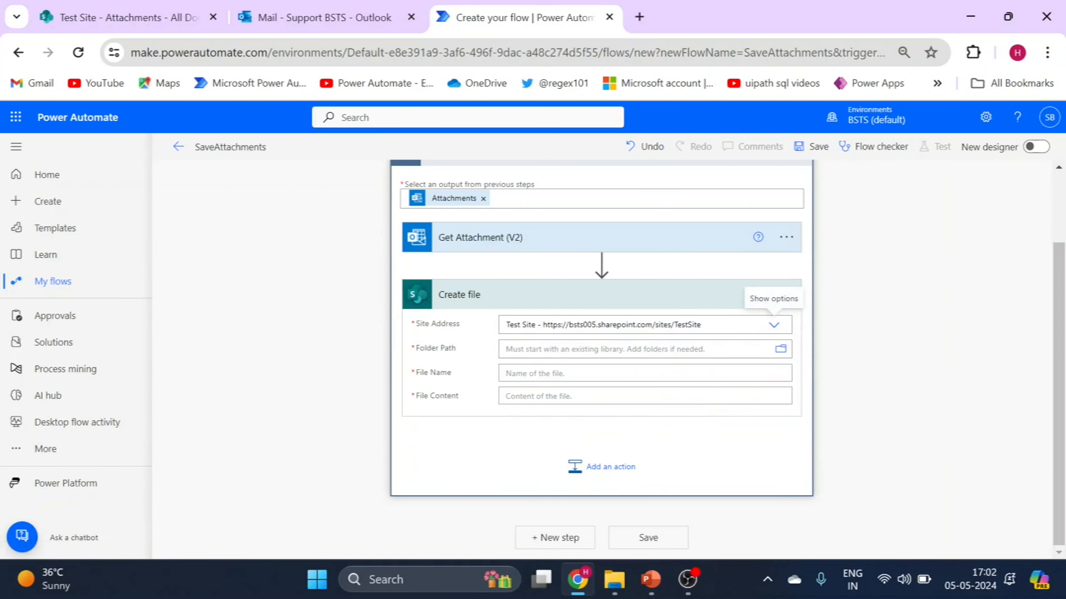
left_click(781, 350)
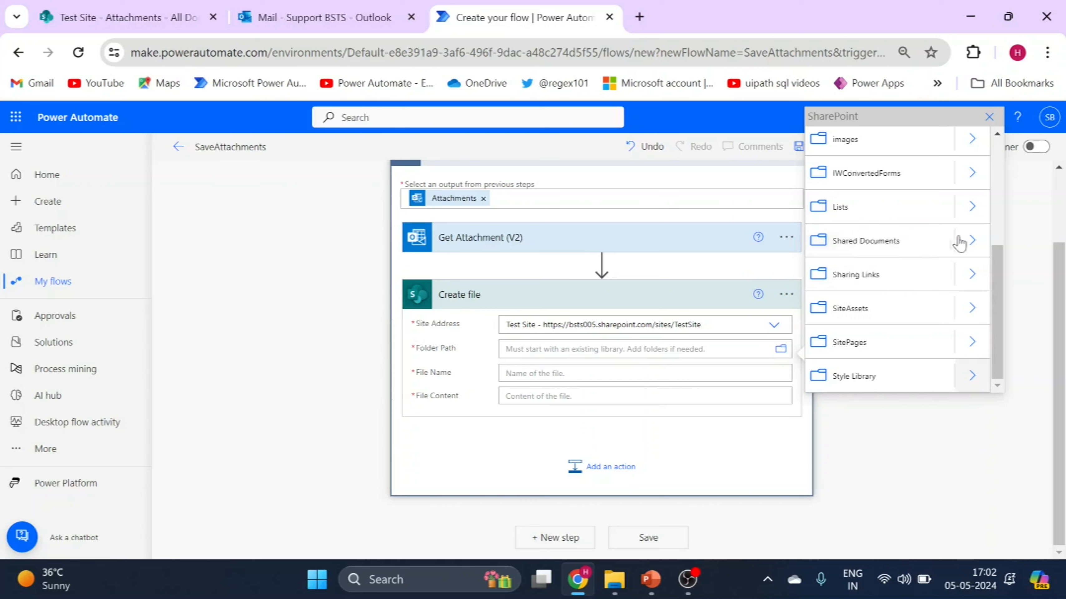
left_click(972, 242)
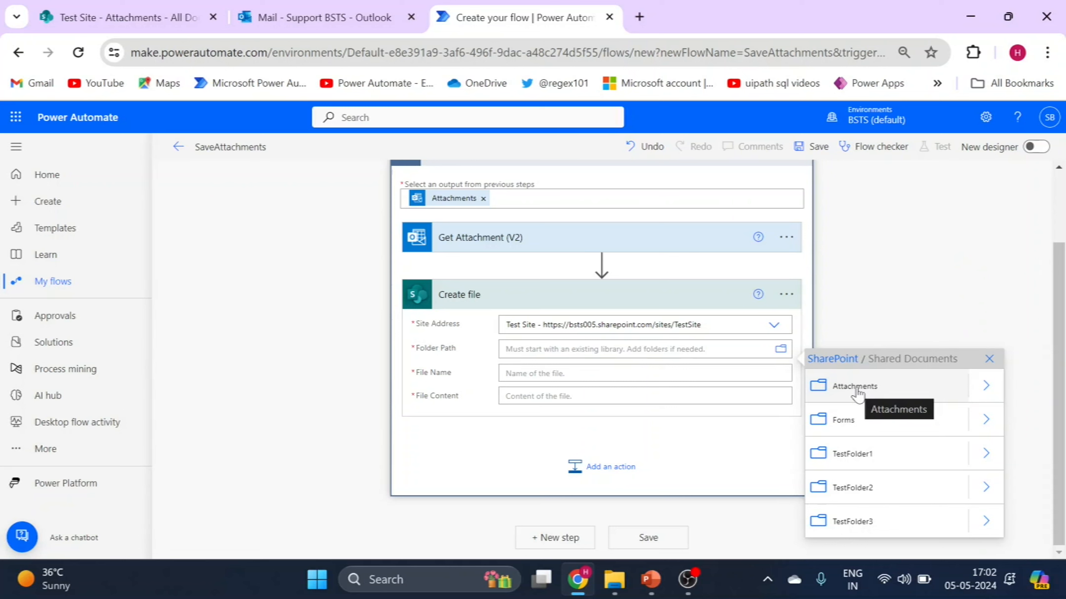
left_click(857, 389)
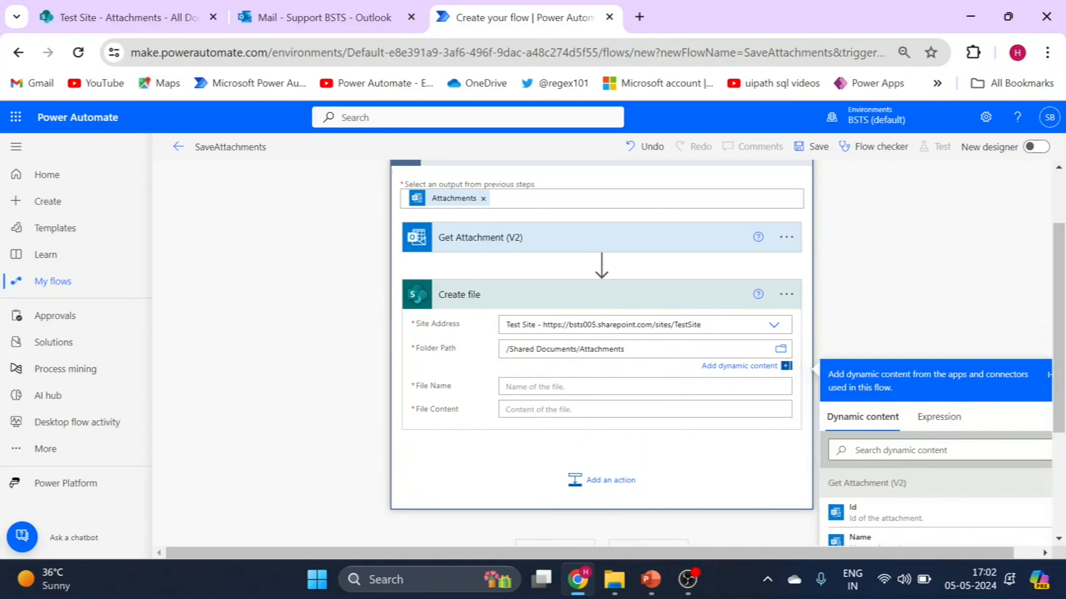
Fill Create file with Get Attachment (V2) values, Name as File Name and Content Bytes as File Content, and save the flow
left_click(517, 386)
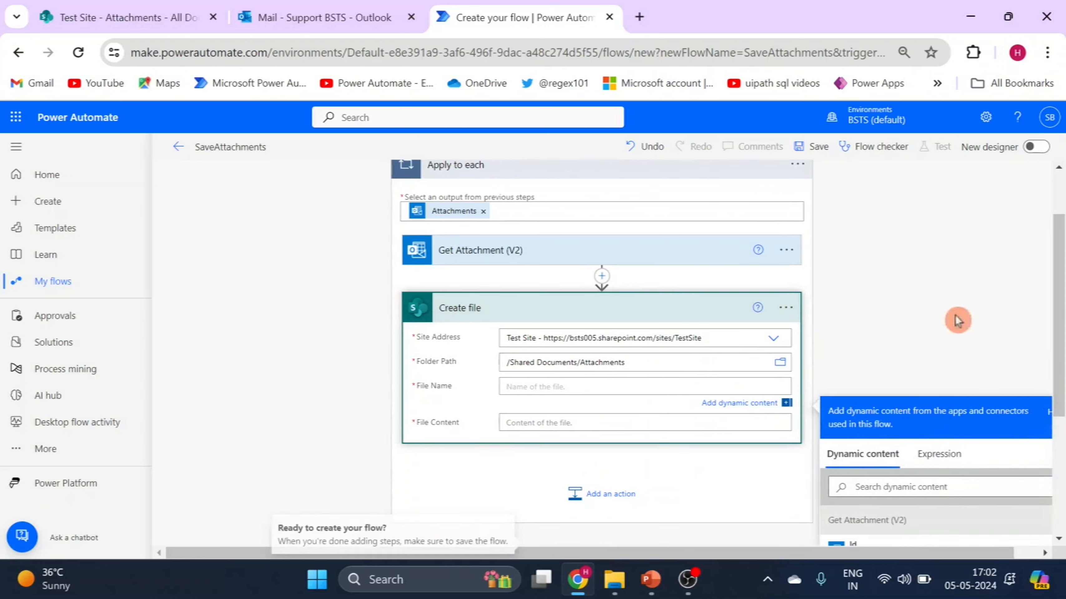
left_click_drag(1058, 300, 1059, 342)
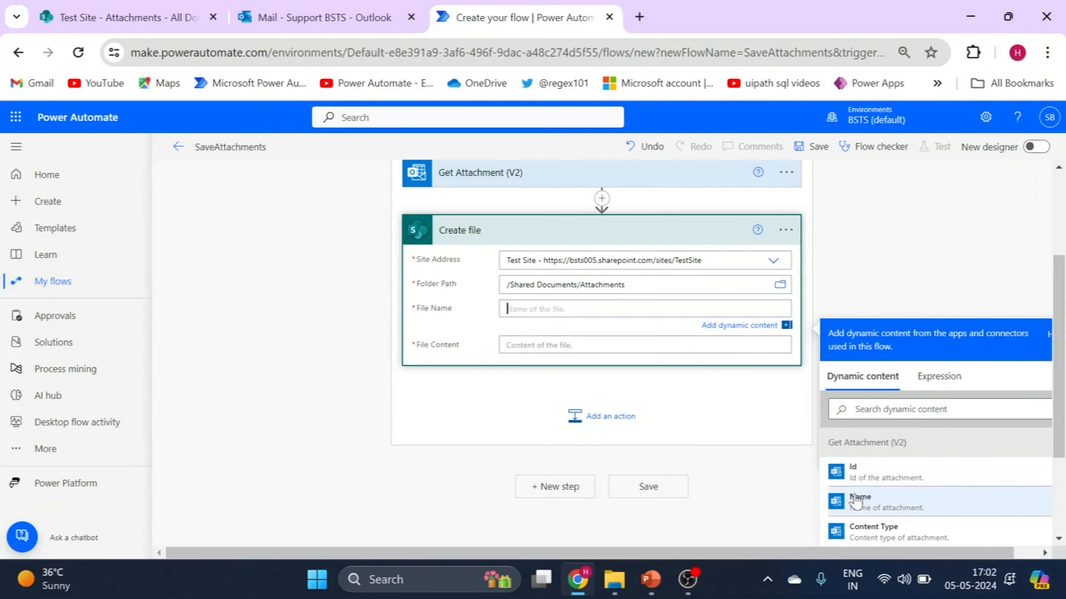
left_click(880, 509)
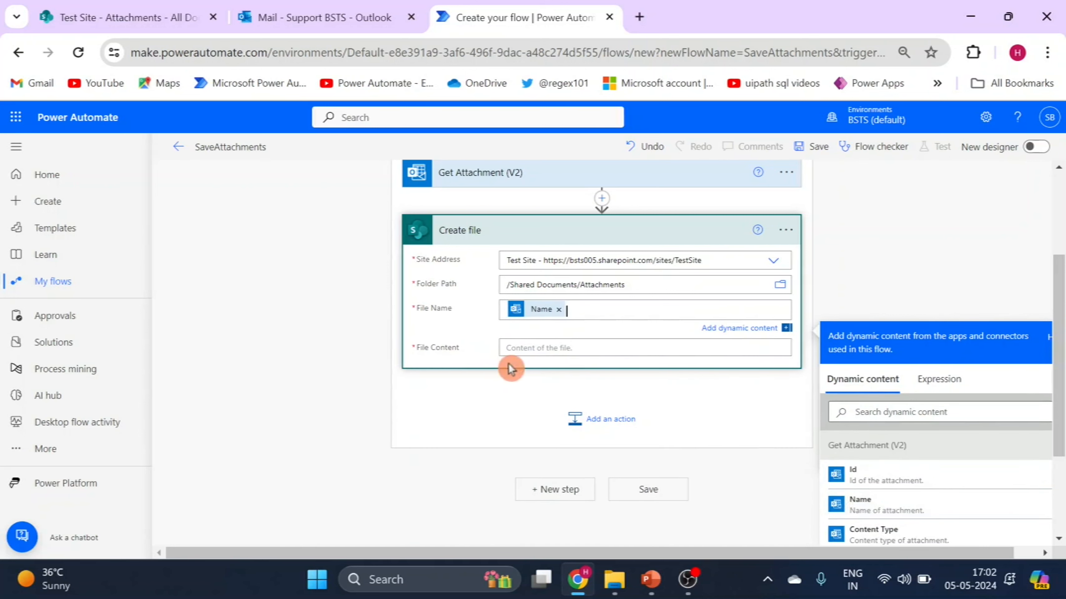
left_click(555, 355)
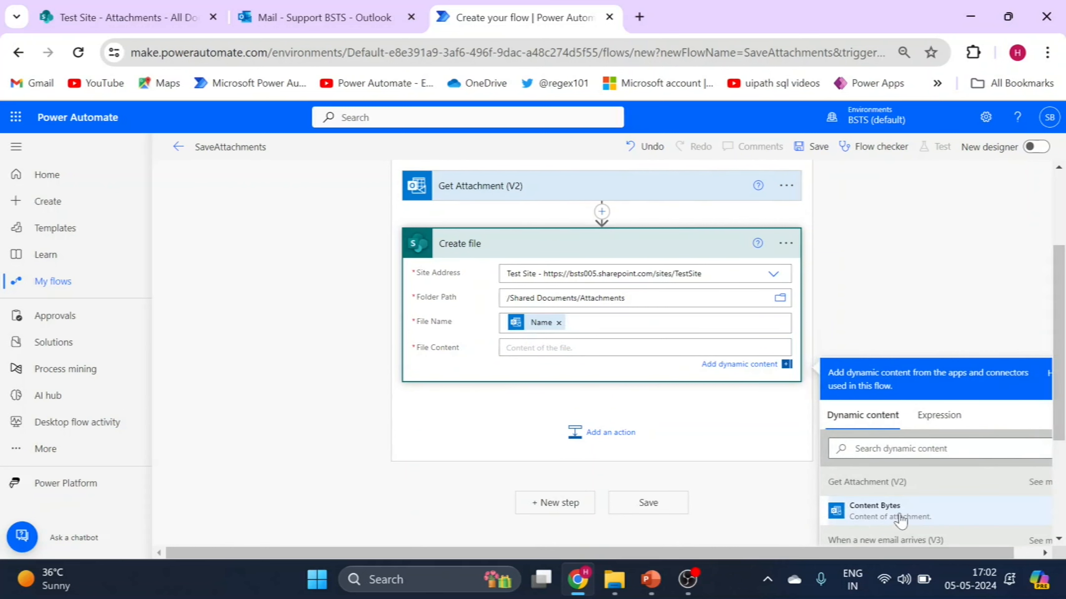
left_click(900, 519)
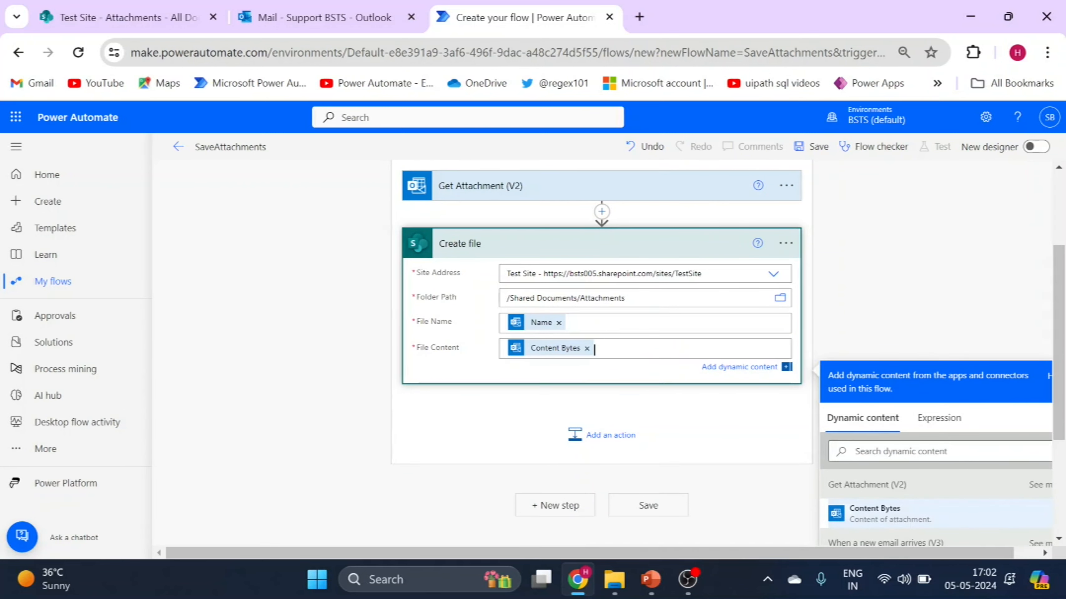
left_click_drag(1059, 323, 1059, 387)
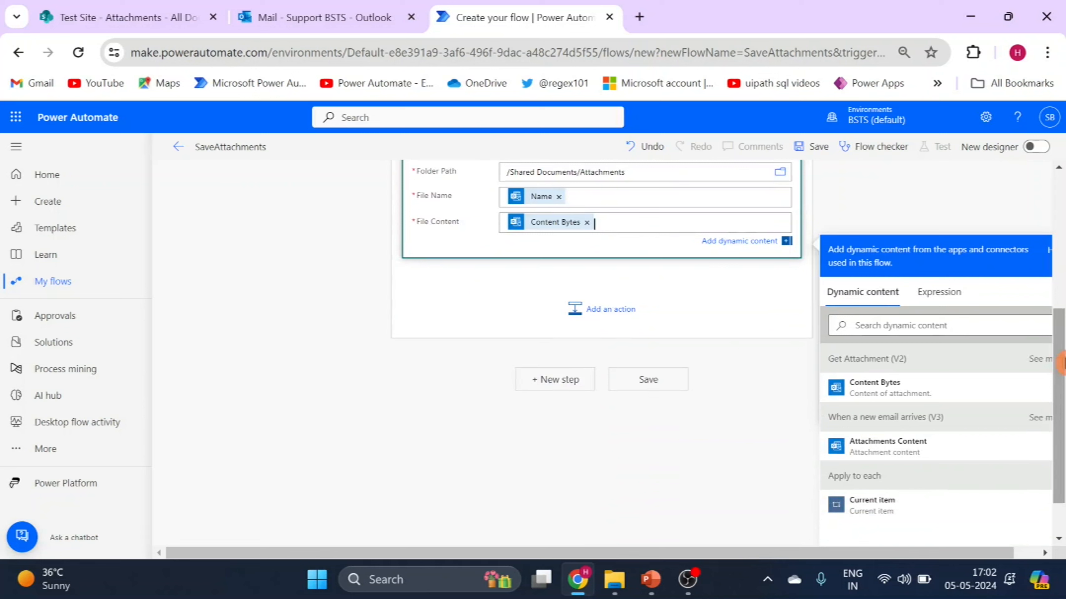
left_click(816, 163)
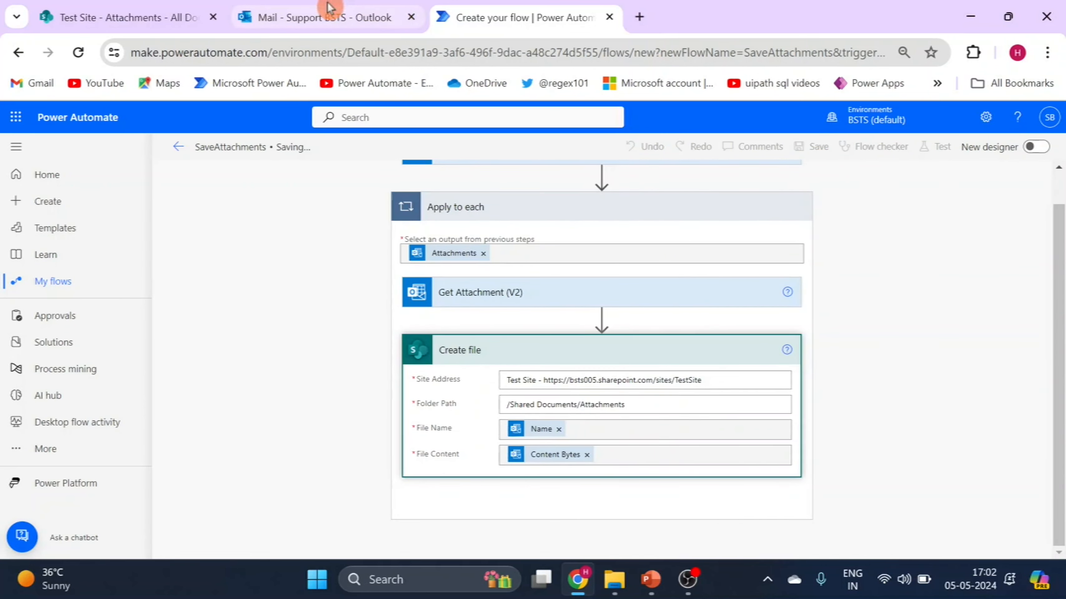
Switch to Outlook and start a new email to the support mailbox with the subject "Save Attachements"
mouse_move(329, 7)
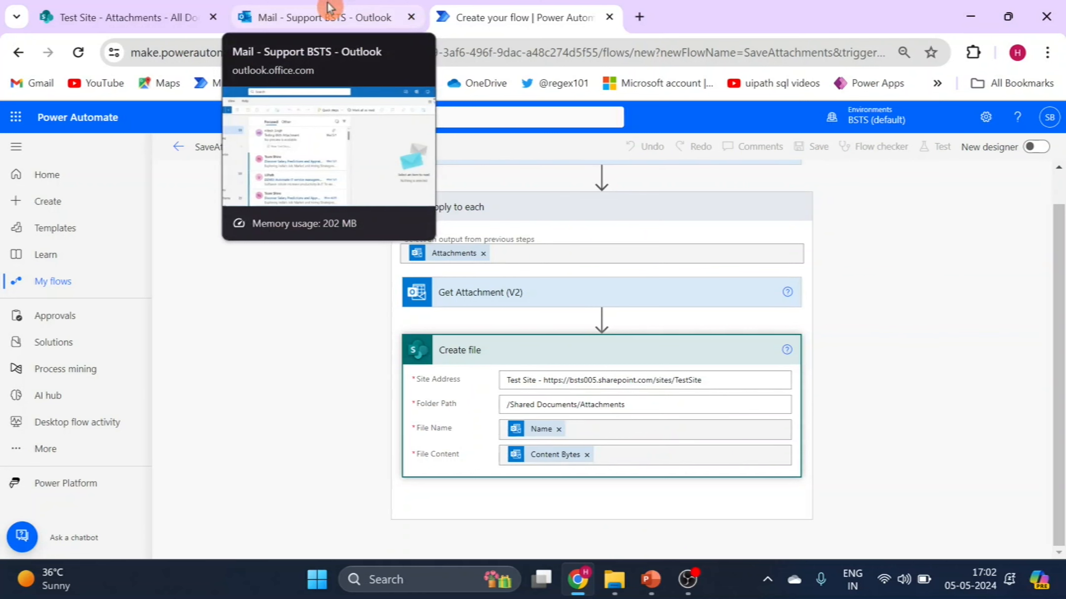
left_click(329, 12)
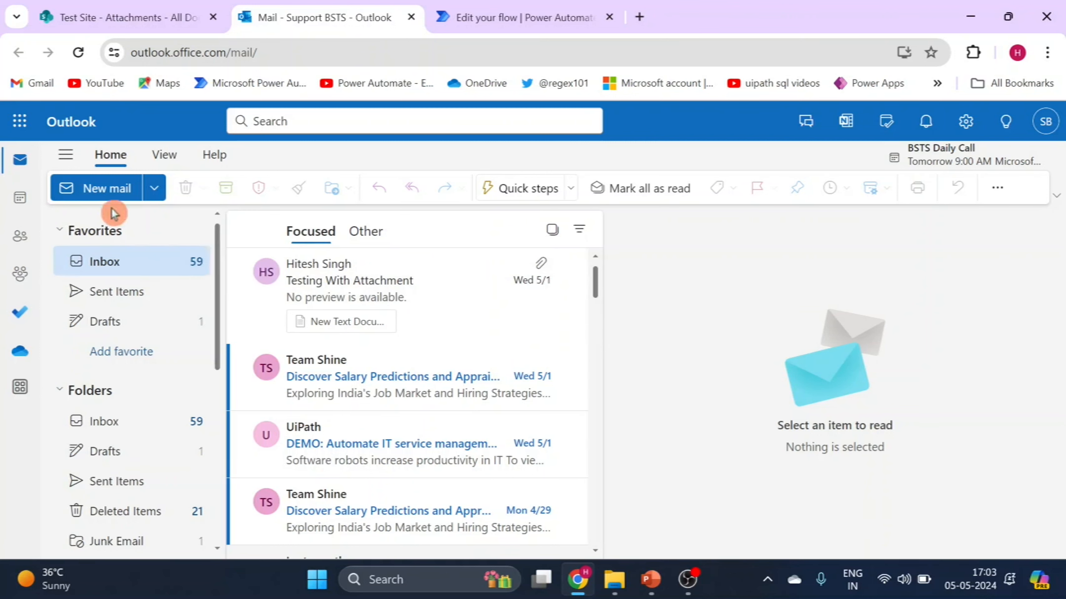
left_click(101, 196)
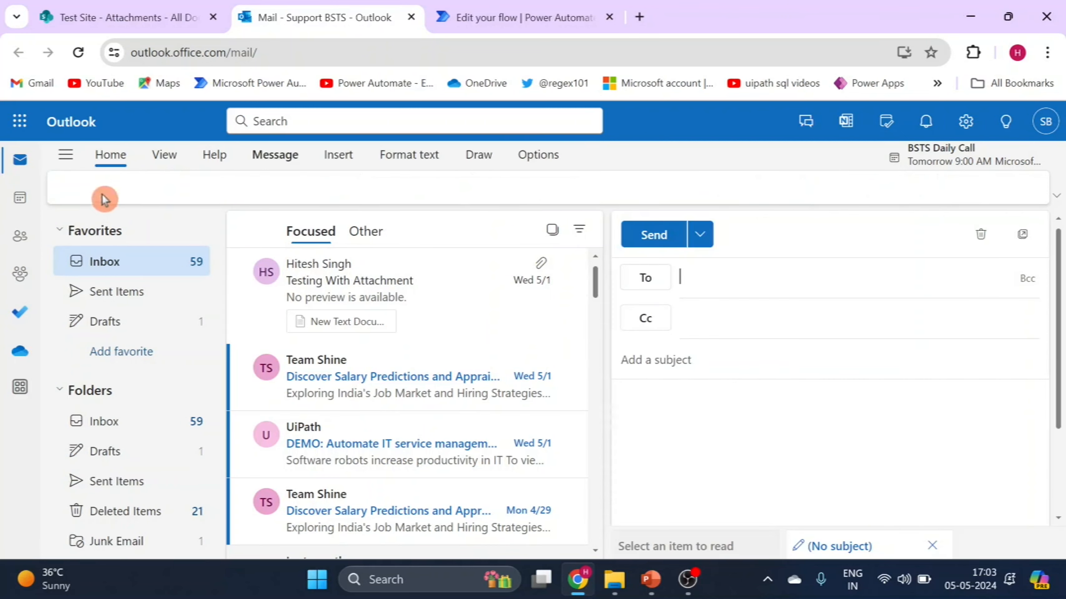
type("su")
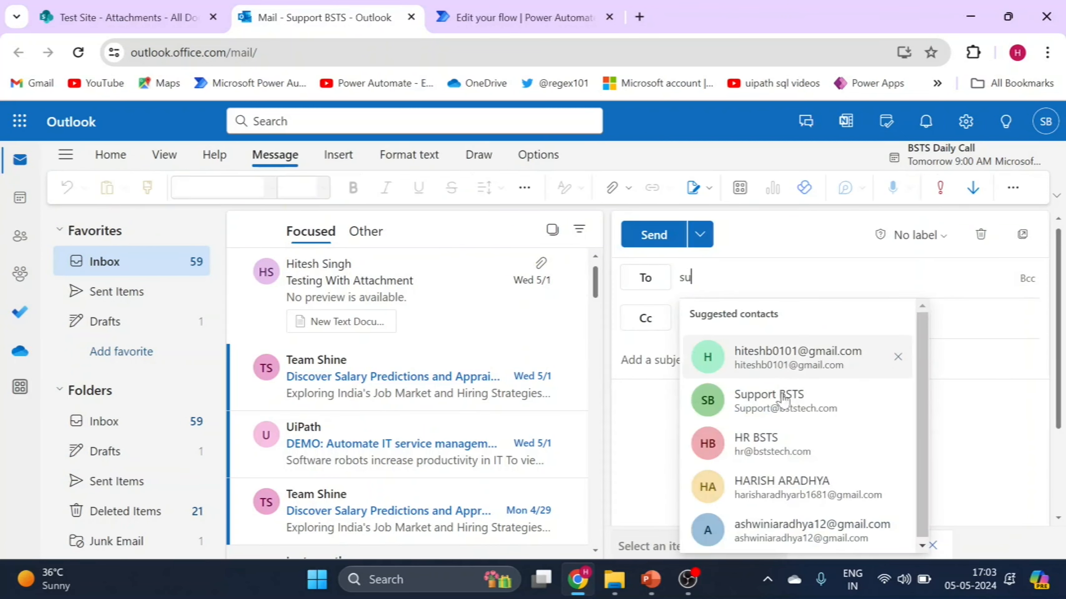
left_click(777, 406)
type("Test")
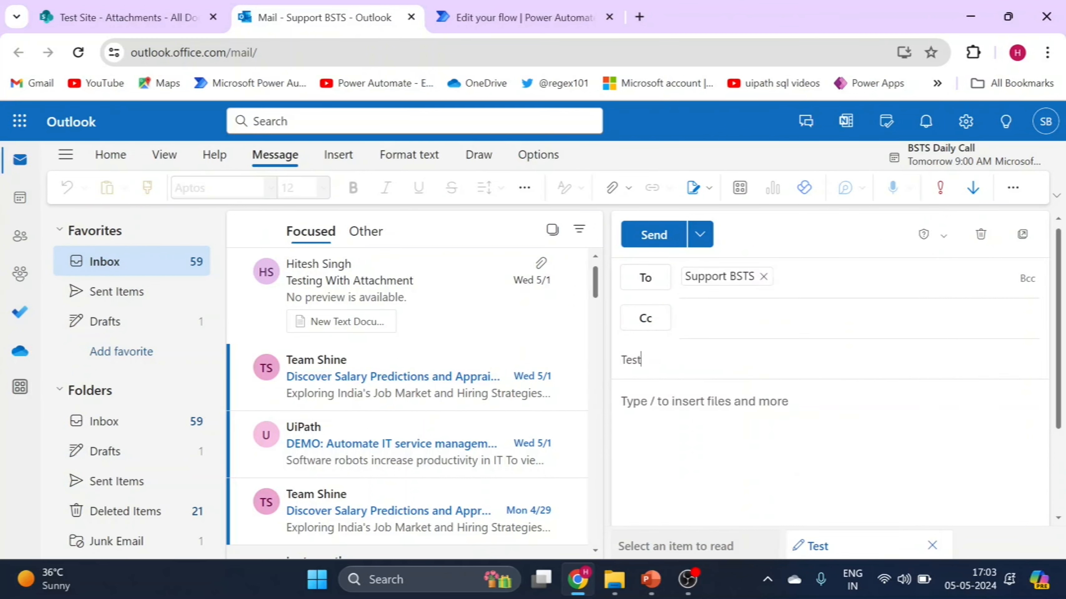
key("BackSpace")
key("BackSpace")
key("BackSpace")
key("BackSpace")
type("Save Attachements")
key("Tab")
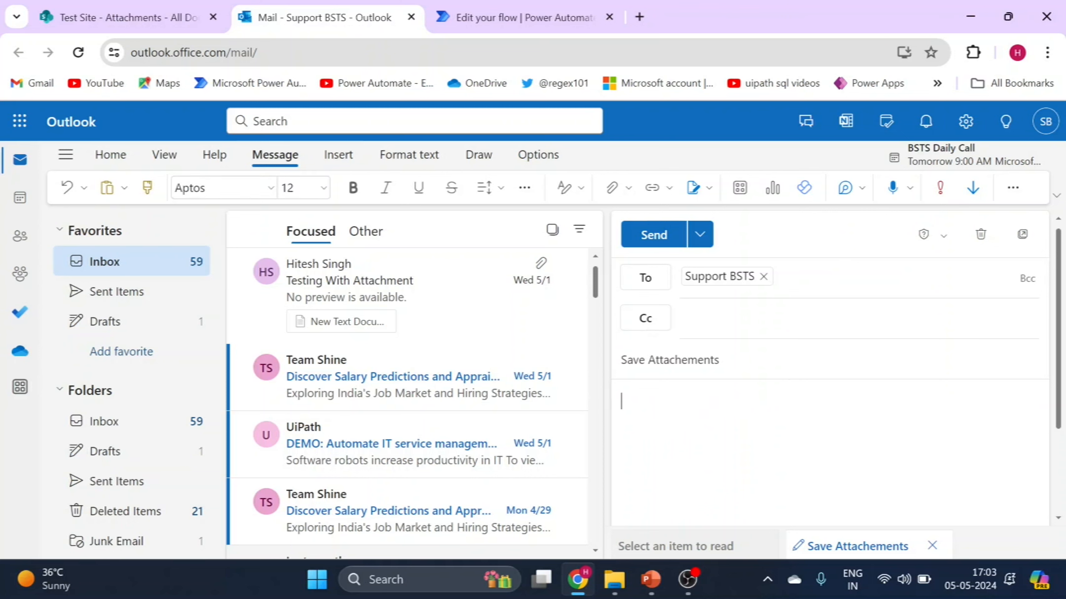
Write the email body as "Hi,", "PFA" and "Thanks, Support" on separate lines
type("Hi")
key("BackSpace")
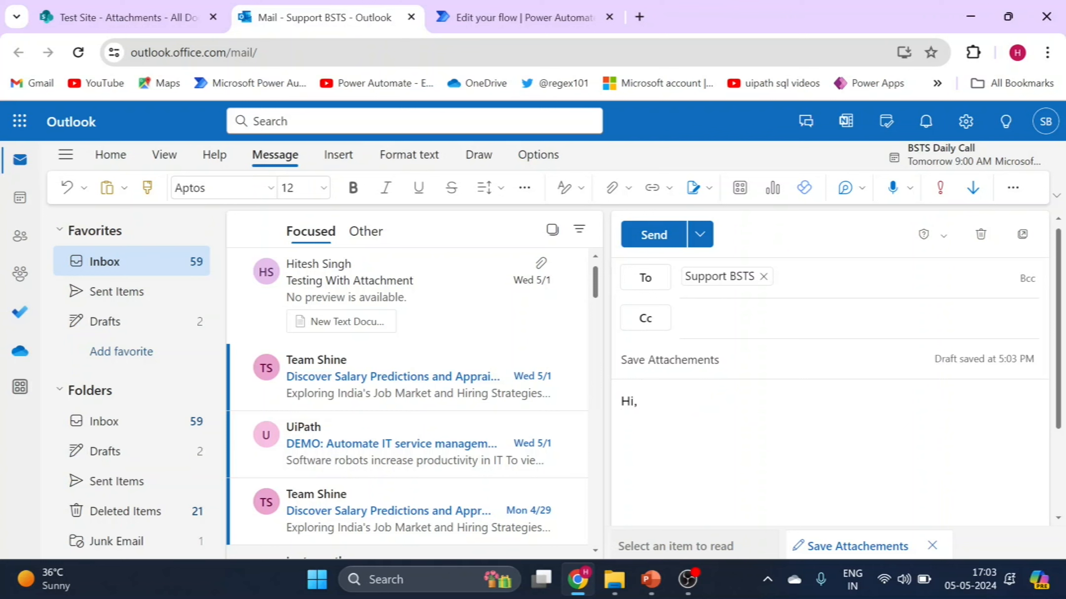
type("P")
type("F")
type("ks,")
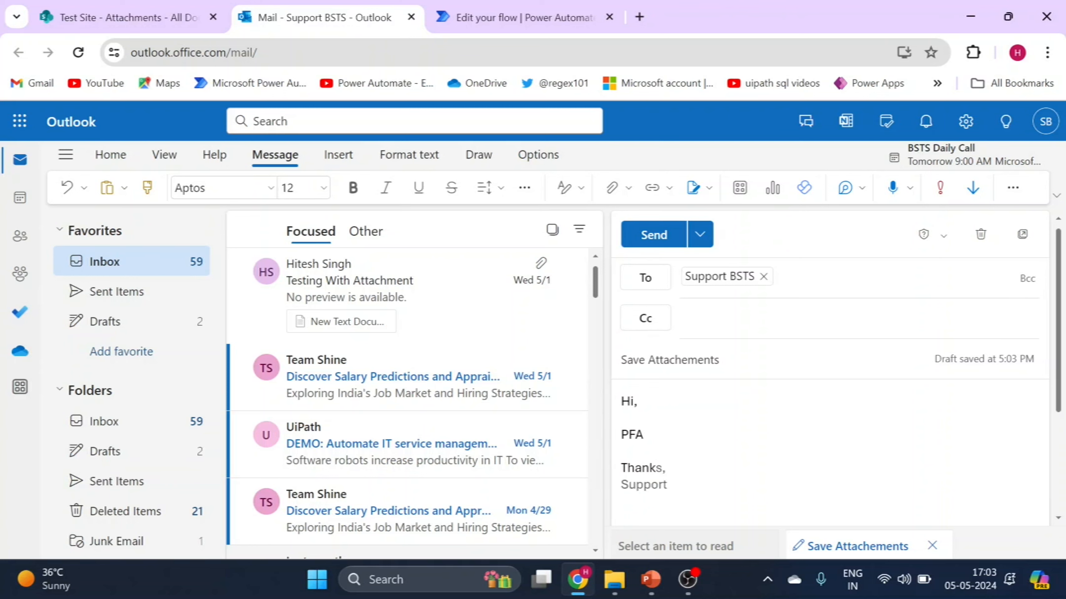
key("Tab")
left_click(612, 188)
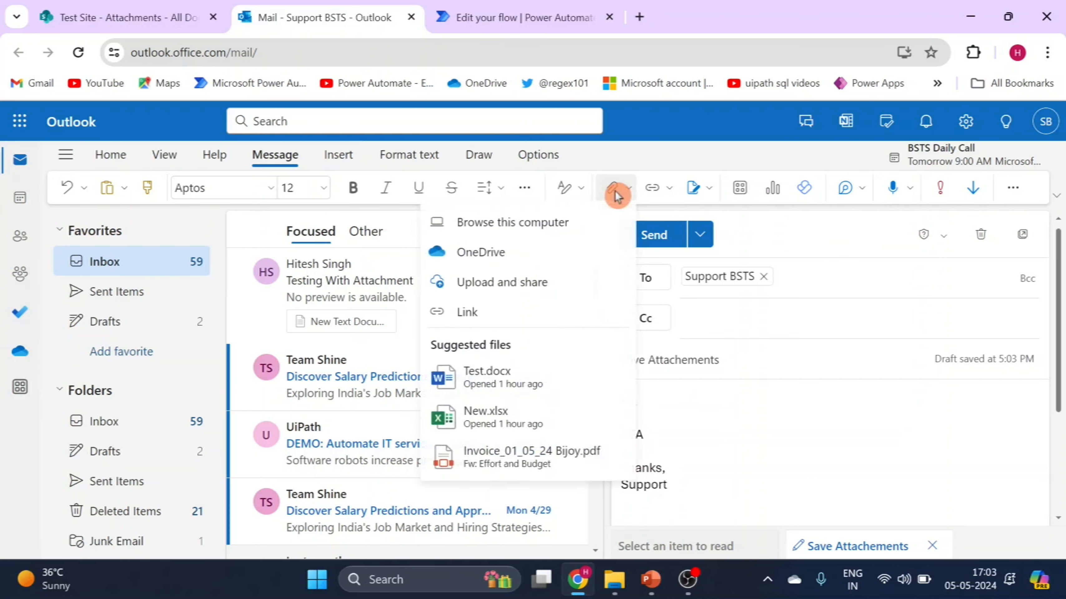
left_click(555, 224)
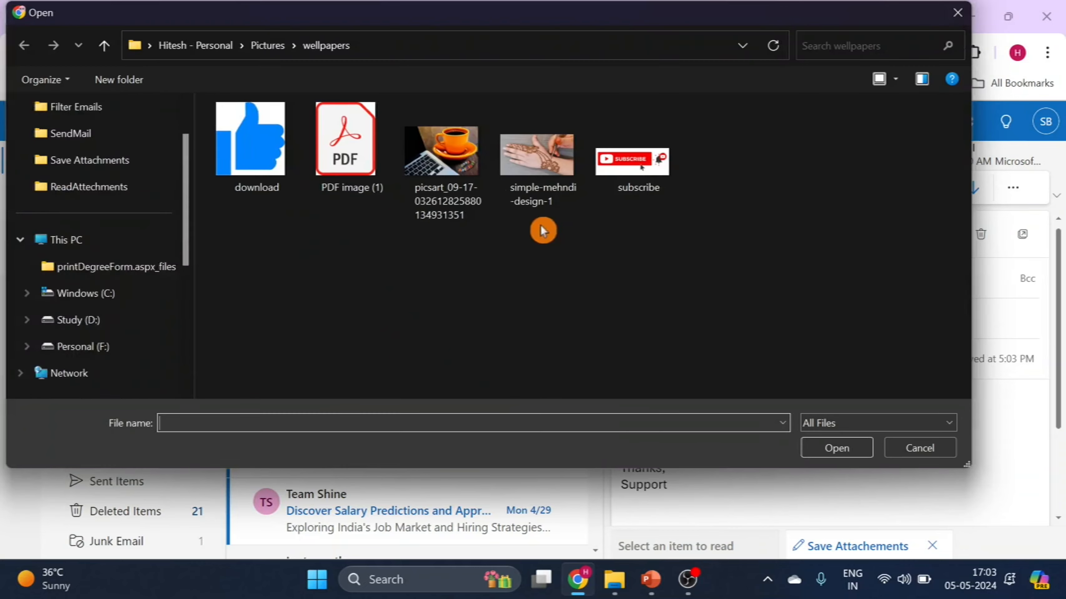
left_click(430, 198)
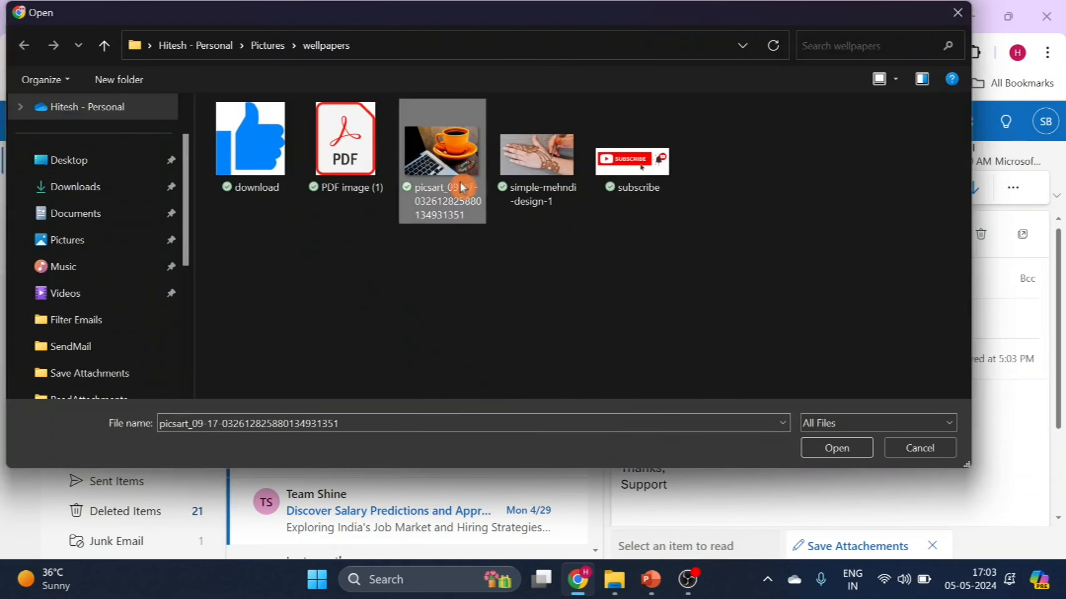
left_click(830, 450)
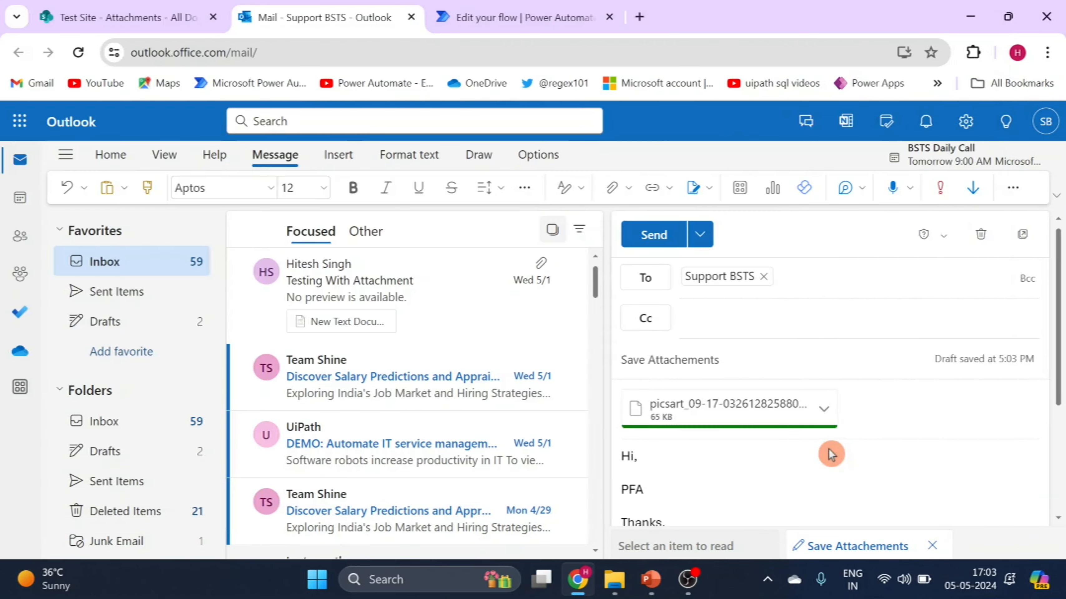
left_click(658, 240)
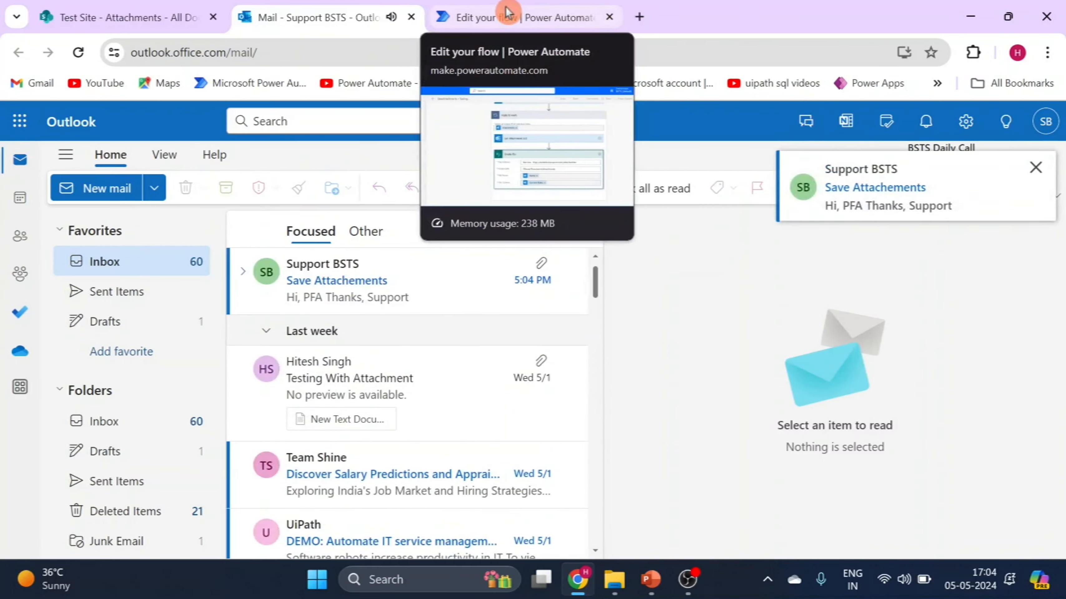
Switch to Power Automate and open the full run history of the SaveAttachments flow
left_click(507, 12)
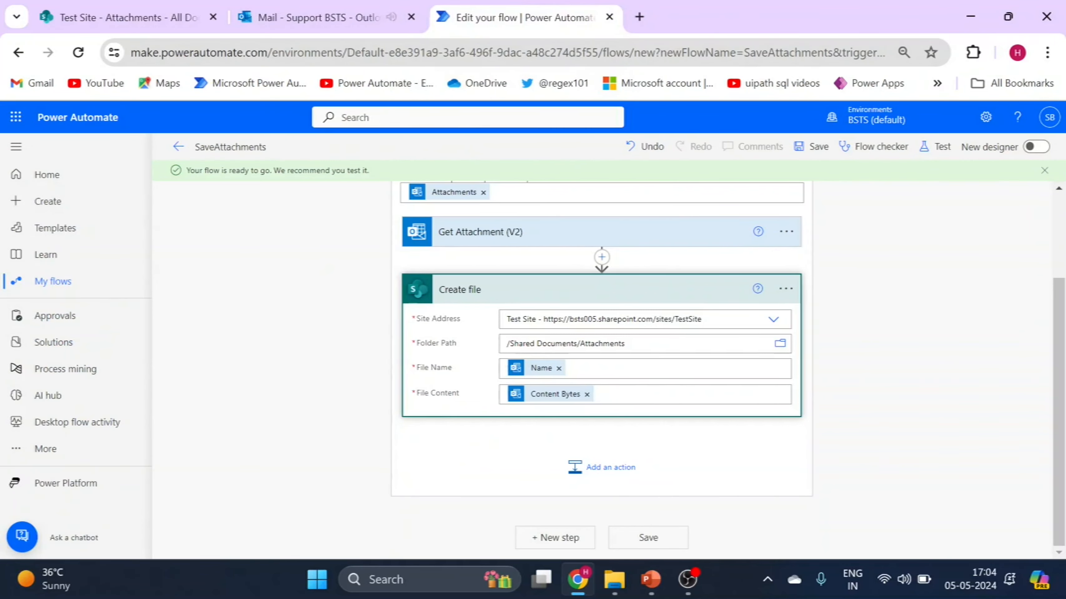
left_click(320, 282)
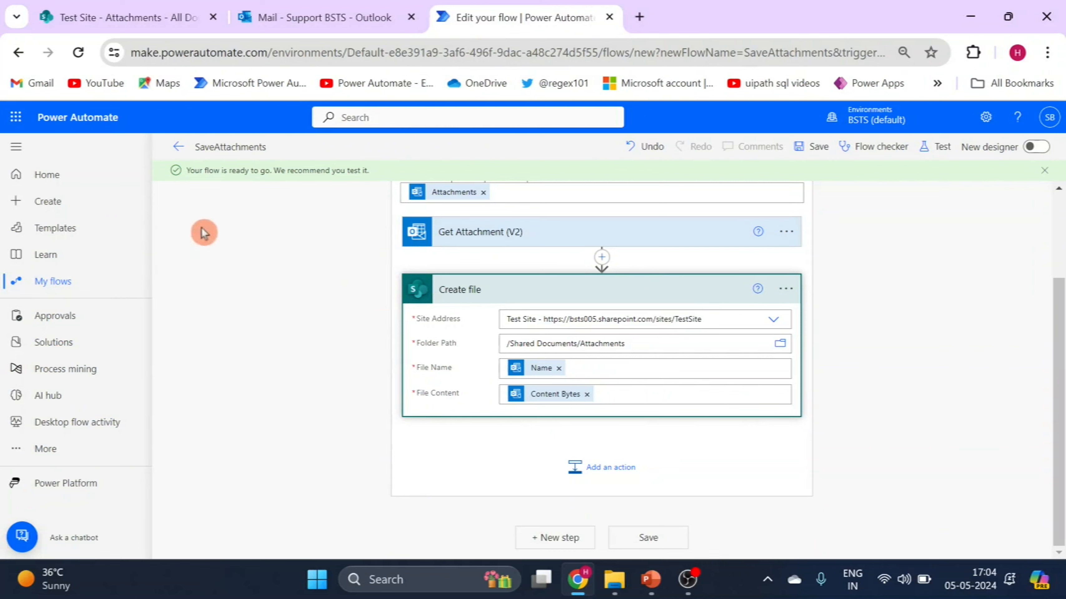
left_click(49, 294)
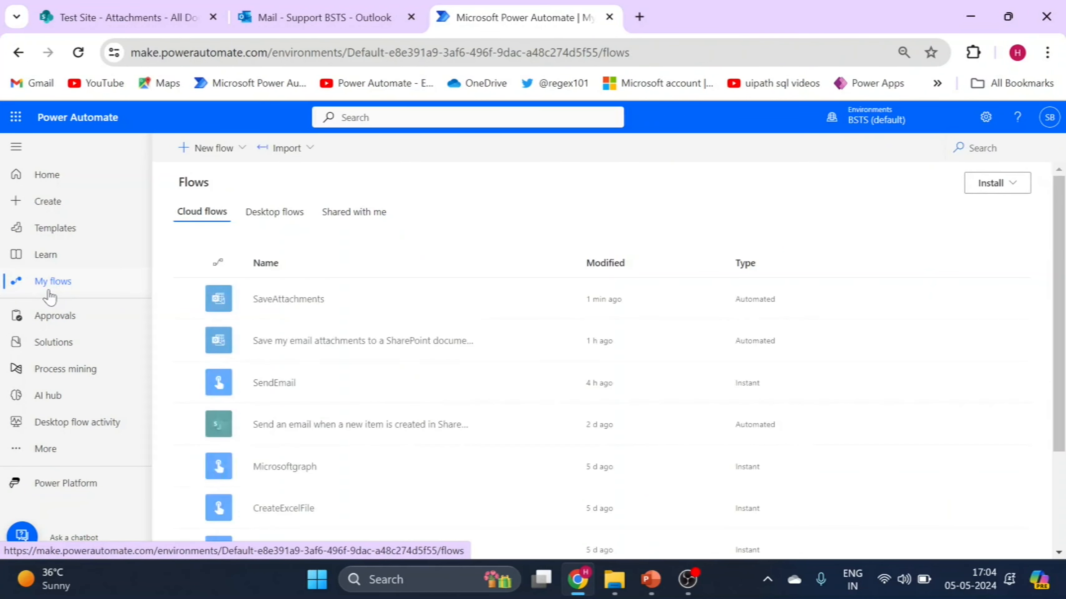
left_click(288, 303)
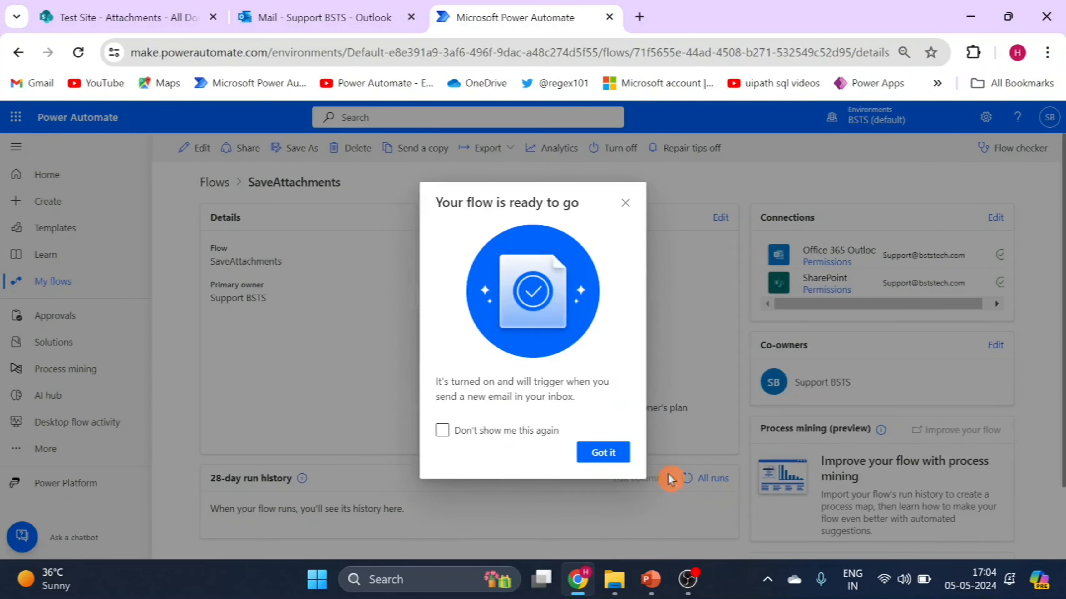
left_click(600, 456)
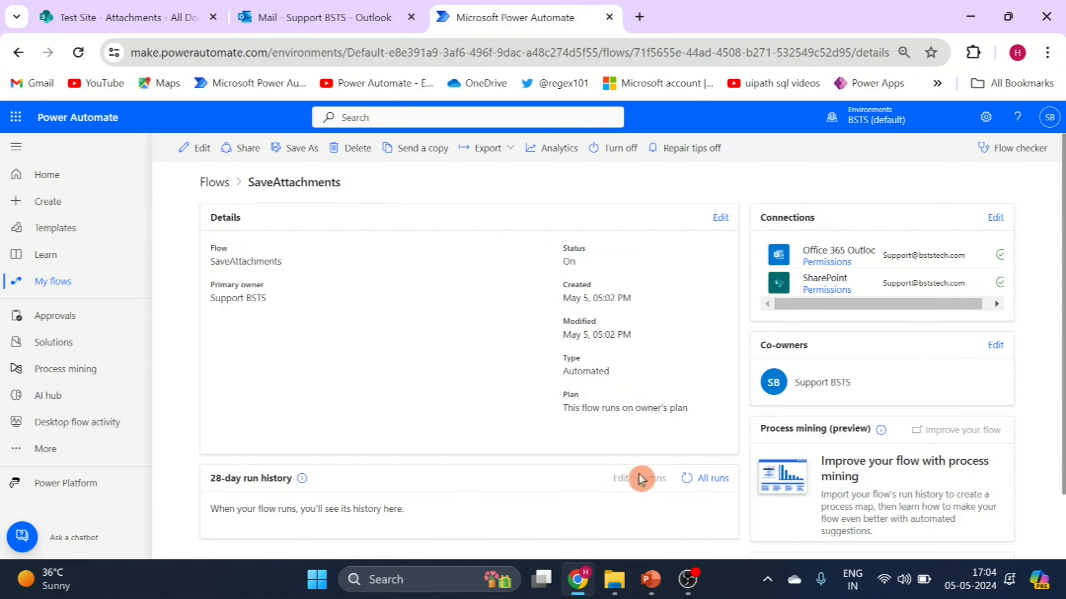
left_click(716, 486)
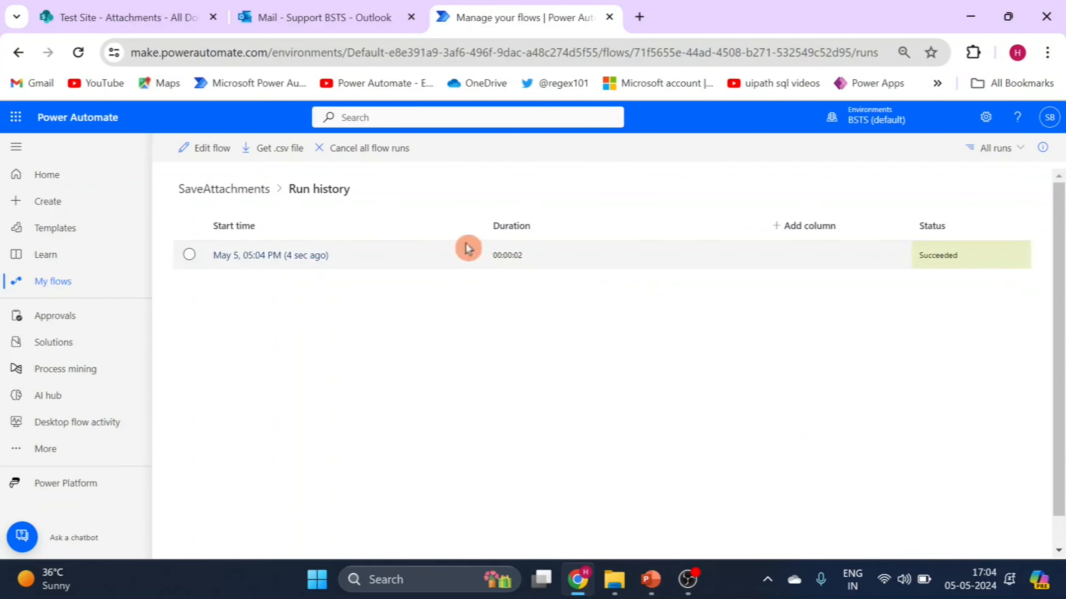
Refresh the Attachments folder on the SharePoint Test Site and preview its picsart image before returning to the Power Automate run history
left_click(155, 16)
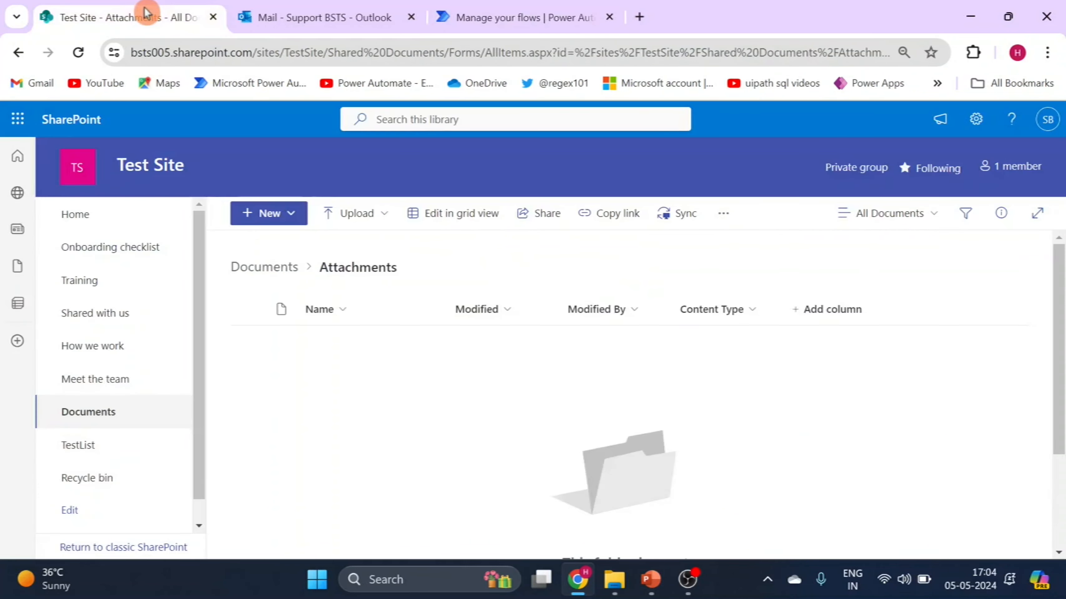
left_click(79, 54)
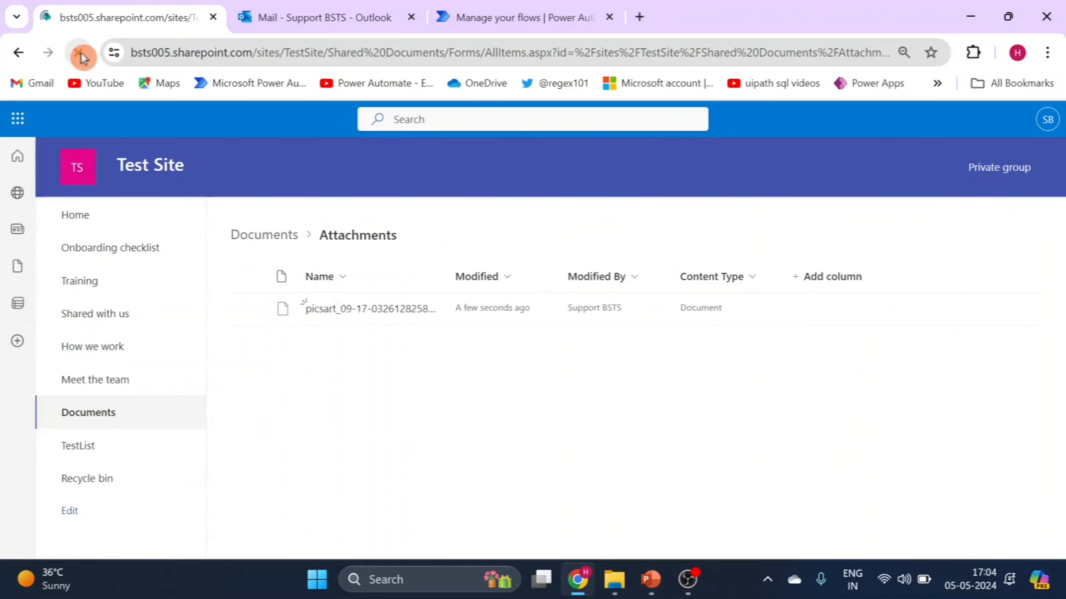
left_click(331, 352)
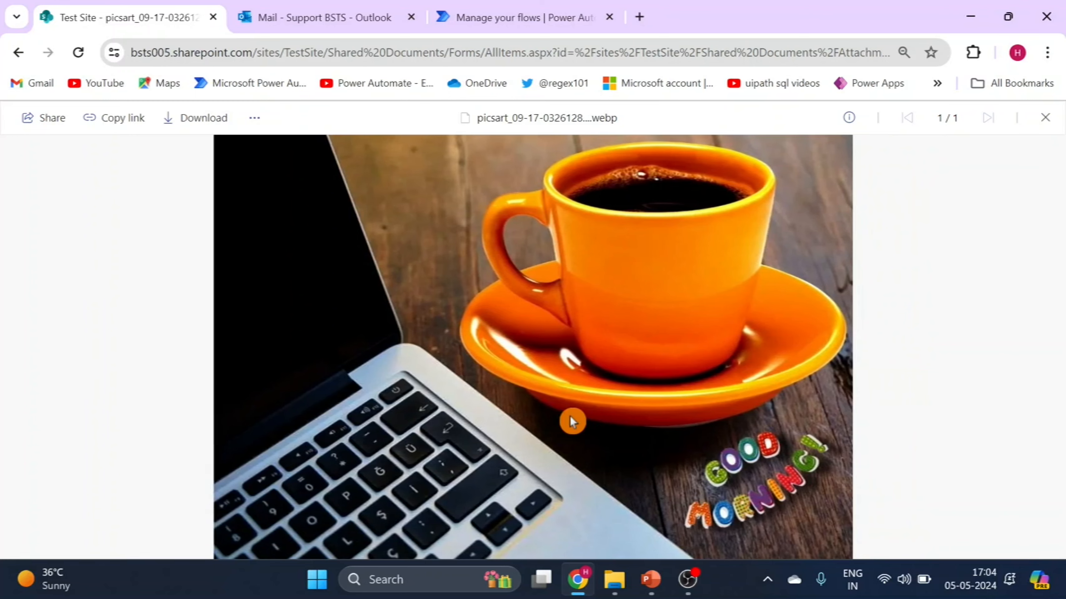
left_click(507, 19)
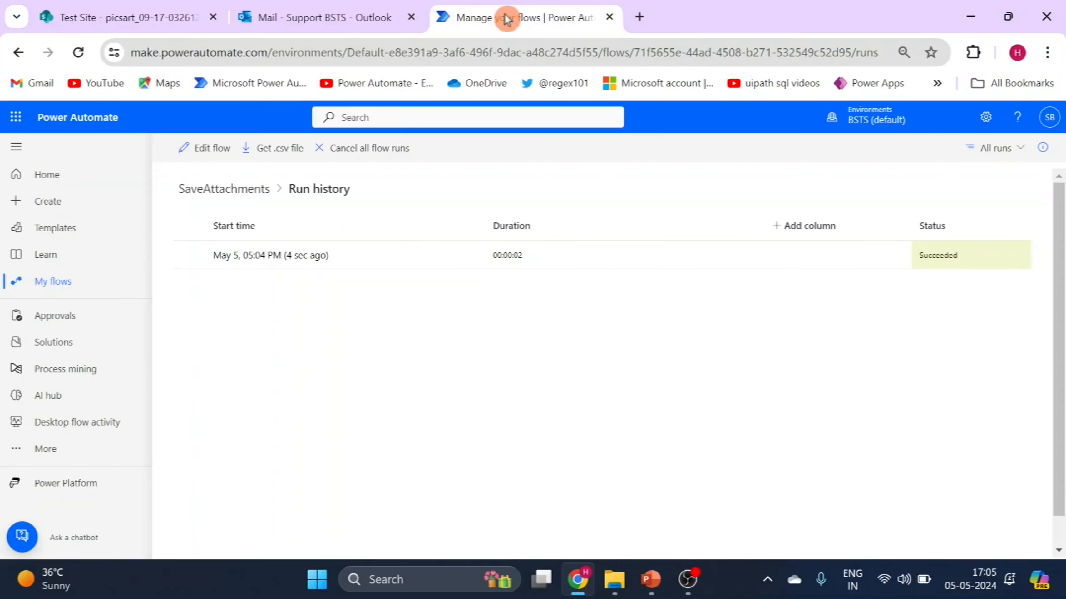